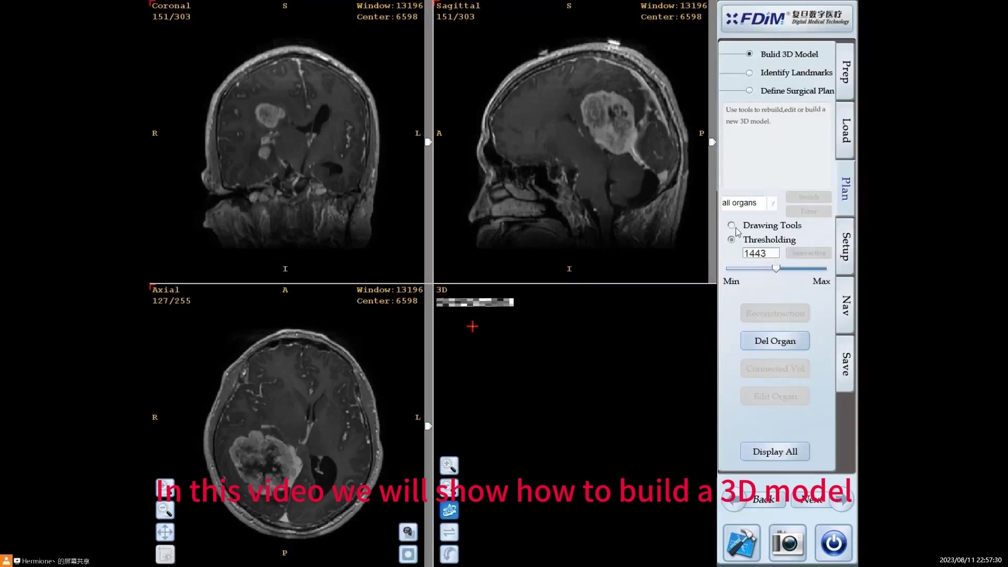
Step: Select Skin, preview and set the threshold to 1519, and reconstruct the 3D skin model
{"action": "left_click", "coordinate": [746, 203]}
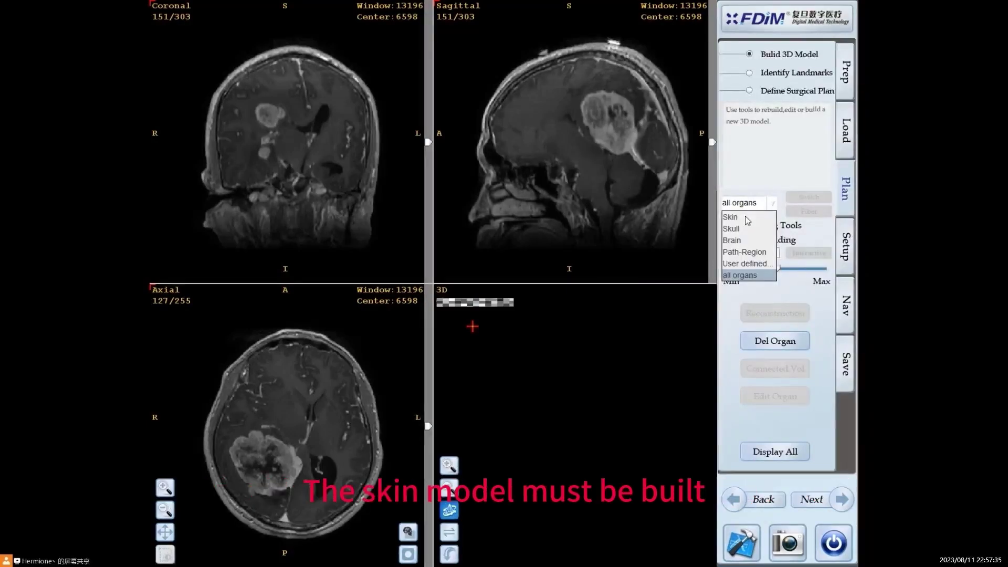
{"action": "left_click", "coordinate": [745, 216]}
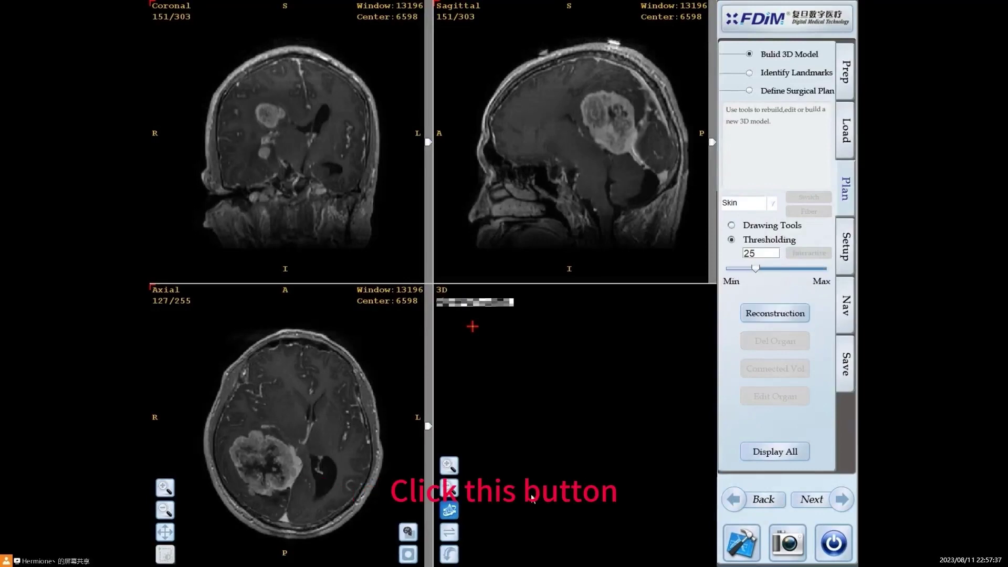
{"action": "left_click", "coordinate": [408, 531]}
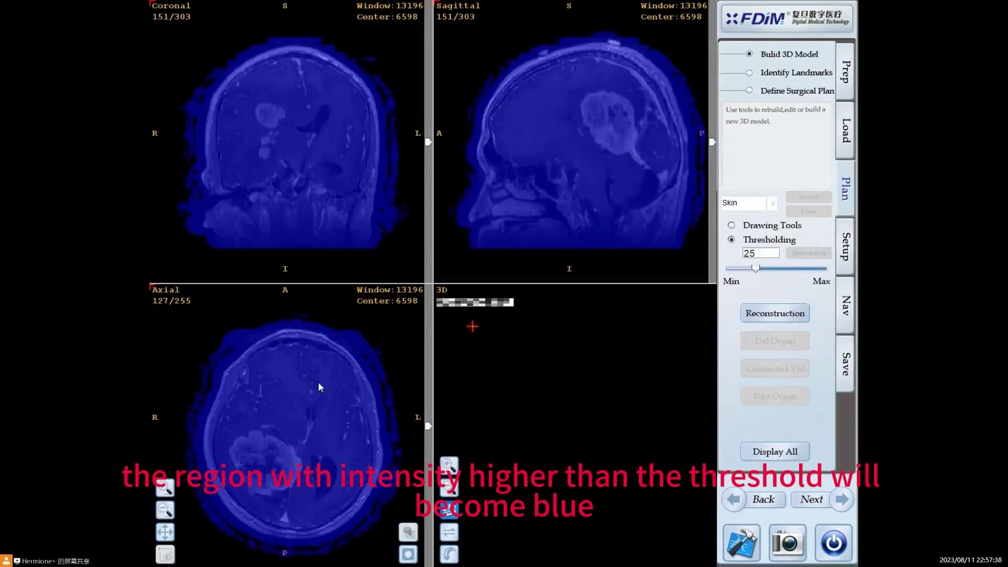
{"action": "left_click_drag", "start_coordinate": [755, 269], "coordinate": [766, 271]}
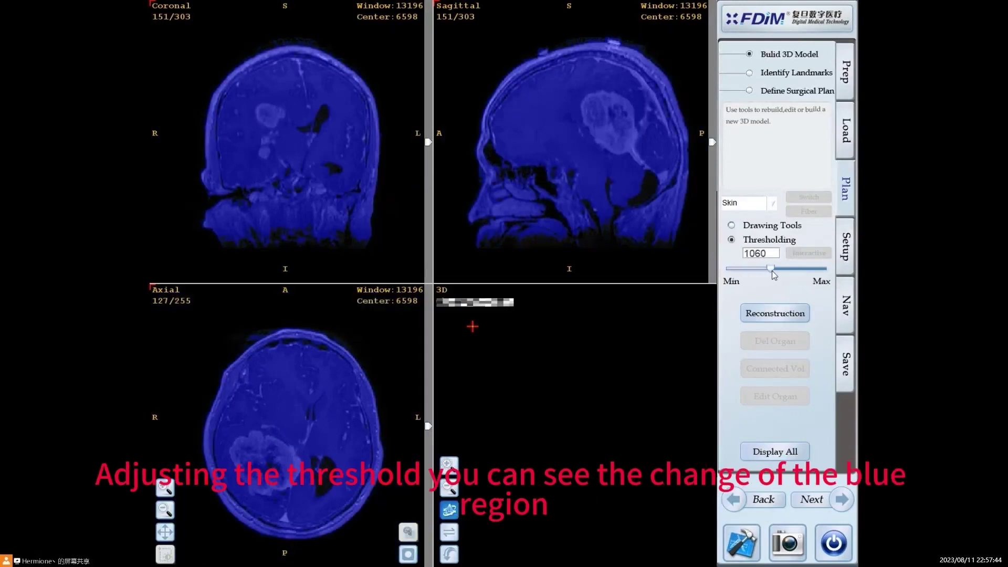
{"action": "left_click", "coordinate": [767, 315]}
Step: In the skin model's edit options, keep its colour and set transparency to 0.45
{"action": "left_click_drag", "start_coordinate": [654, 367], "coordinate": [698, 405]}
{"action": "left_click", "coordinate": [776, 399]}
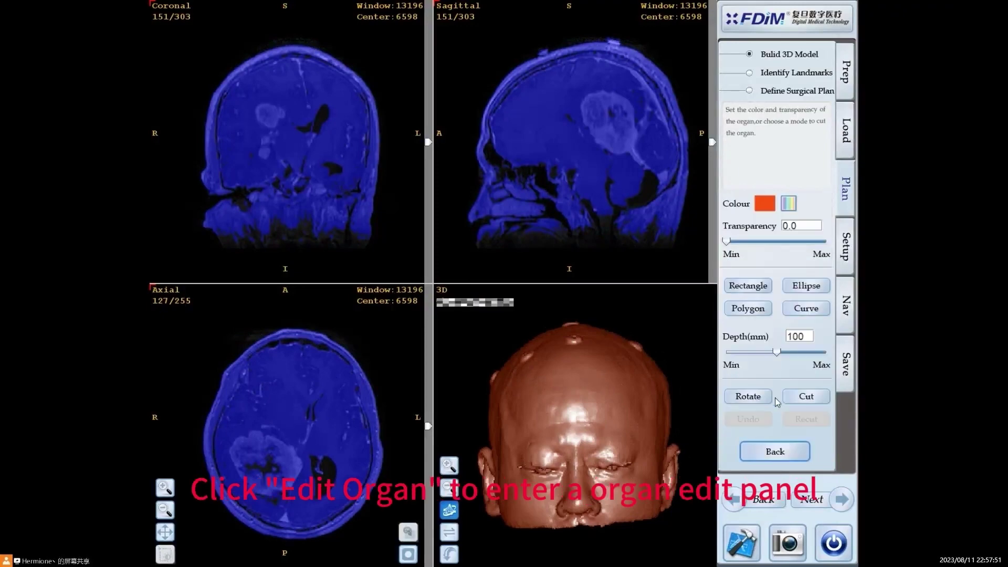
{"action": "left_click", "coordinate": [789, 203]}
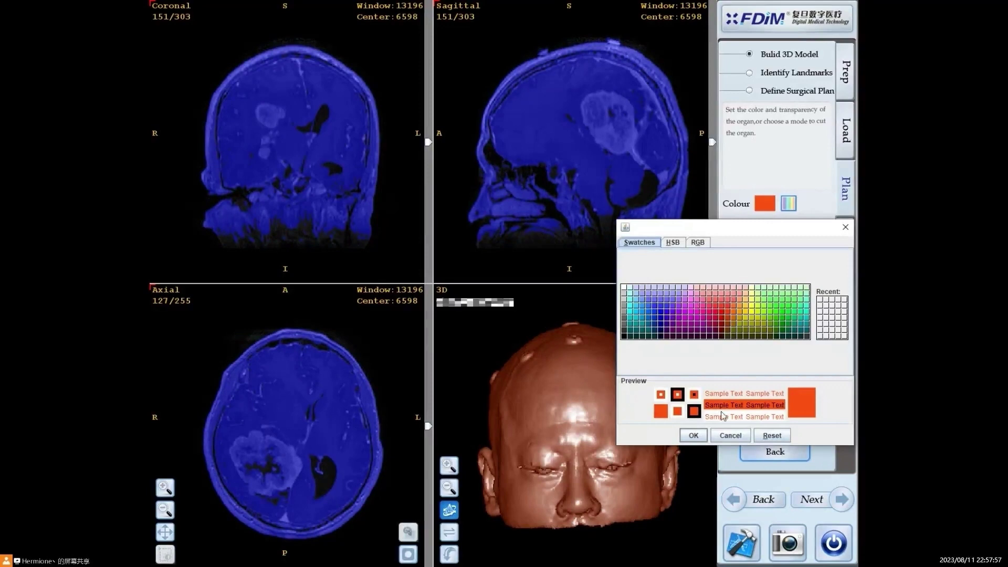
{"action": "left_click", "coordinate": [730, 435]}
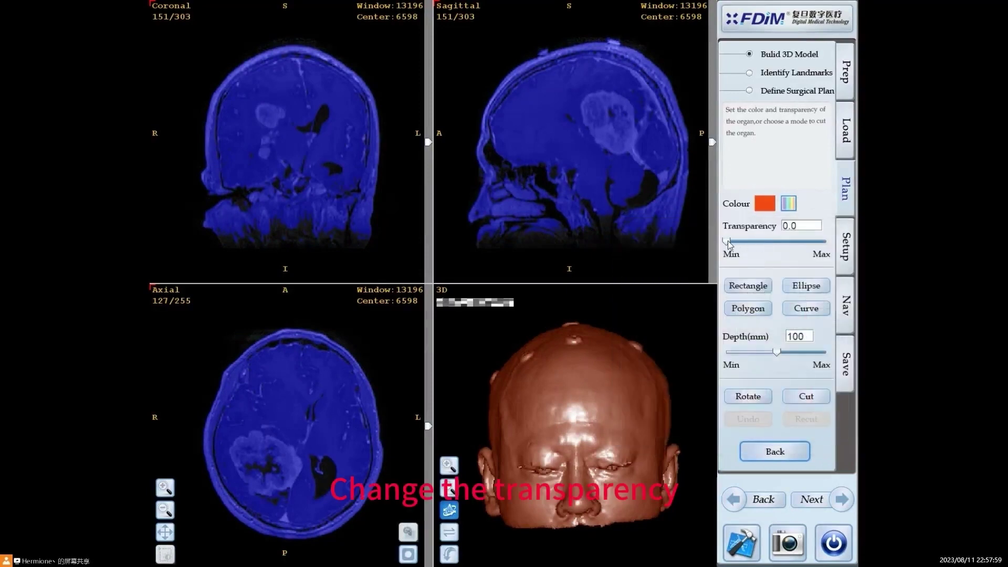
{"action": "mouse_move", "coordinate": [728, 240]}
{"action": "left_mouse_down"}
{"action": "mouse_move", "coordinate": [785, 244]}
{"action": "mouse_move", "coordinate": [774, 241]}
{"action": "left_mouse_up"}
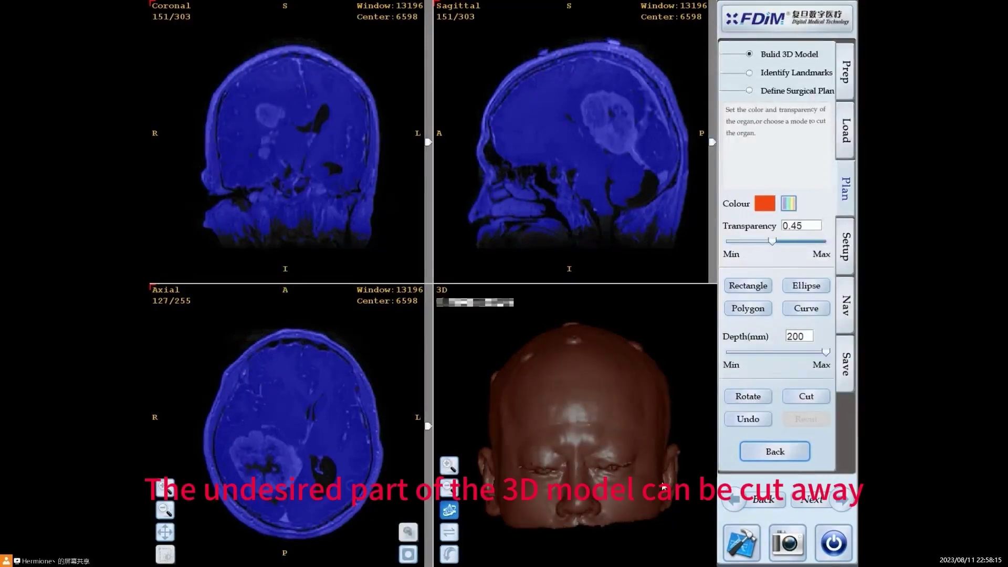
Step: Turn the head and outline a freehand curve region beside the ear
{"action": "left_click_drag", "start_coordinate": [663, 487], "coordinate": [582, 480]}
{"action": "left_click", "coordinate": [801, 310]}
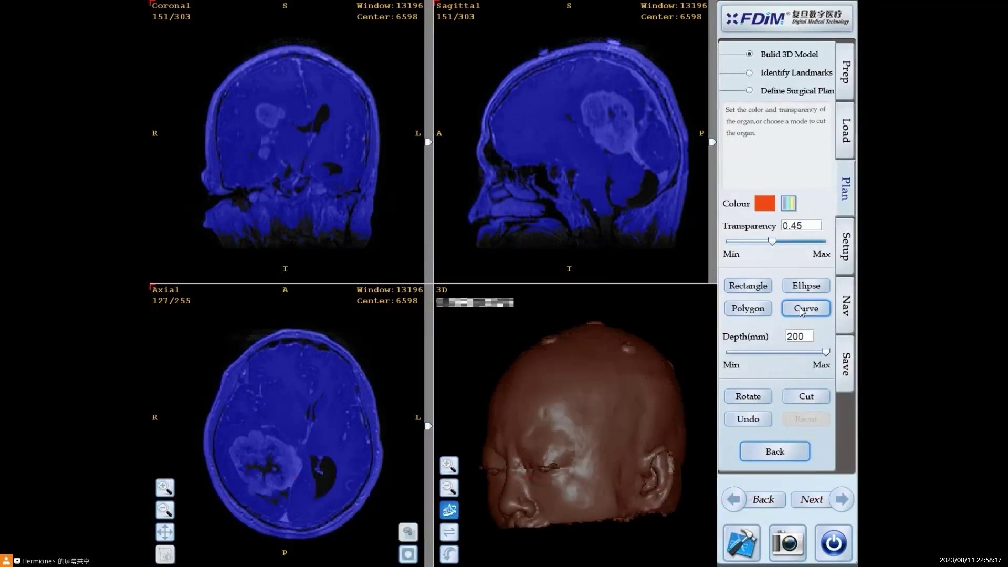
{"action": "left_click", "coordinate": [749, 397]}
{"action": "left_click_drag", "start_coordinate": [632, 443], "coordinate": [659, 433]}
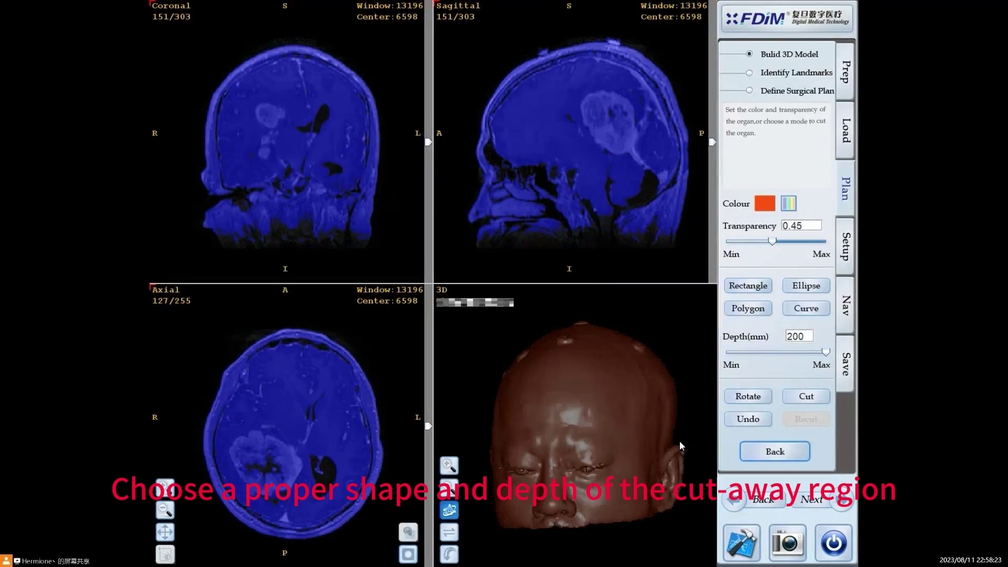
{"action": "left_click", "coordinate": [700, 502]}
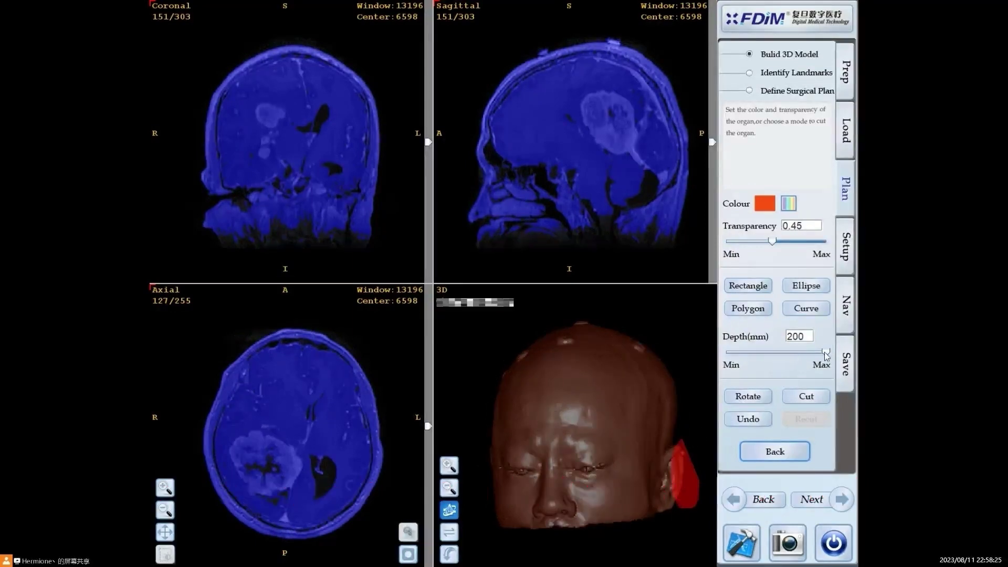
{"action": "left_click", "coordinate": [748, 418]}
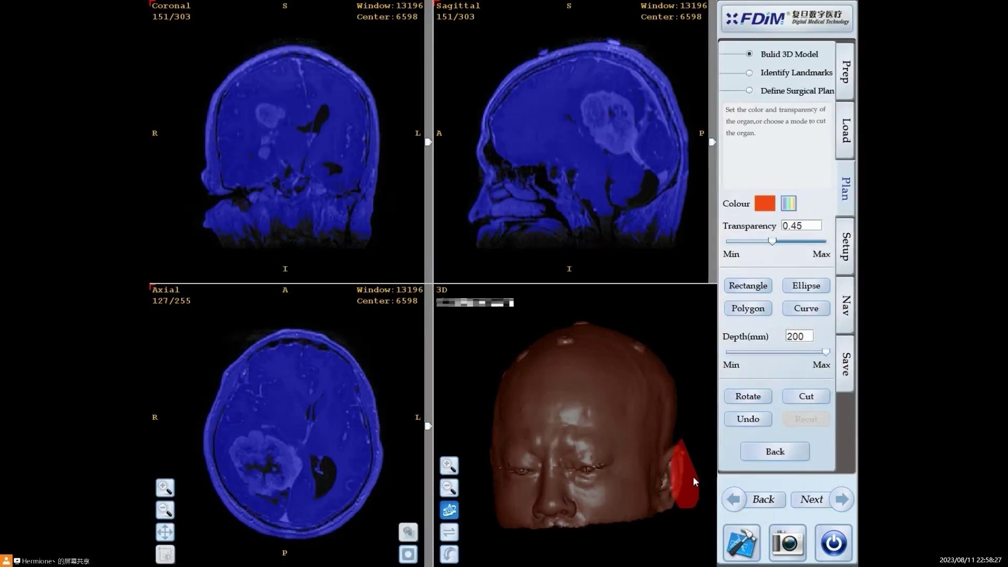
Step: Cut the outlined region, inspect it, undo the cut, and return to model building
{"action": "left_click", "coordinate": [802, 393]}
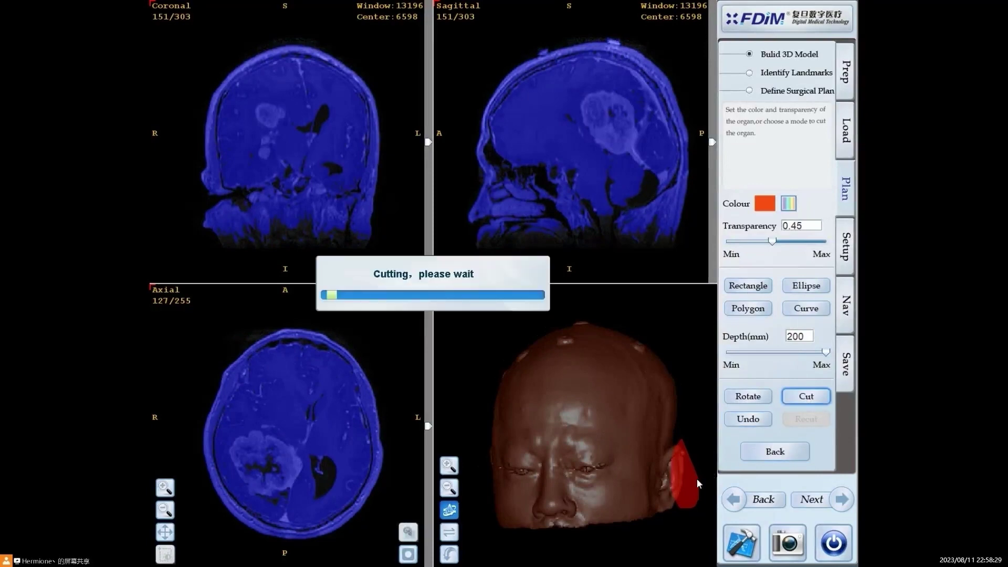
{"action": "left_click_drag", "start_coordinate": [682, 479], "coordinate": [631, 461]}
{"action": "left_click", "coordinate": [751, 419]}
{"action": "left_click", "coordinate": [774, 451]}
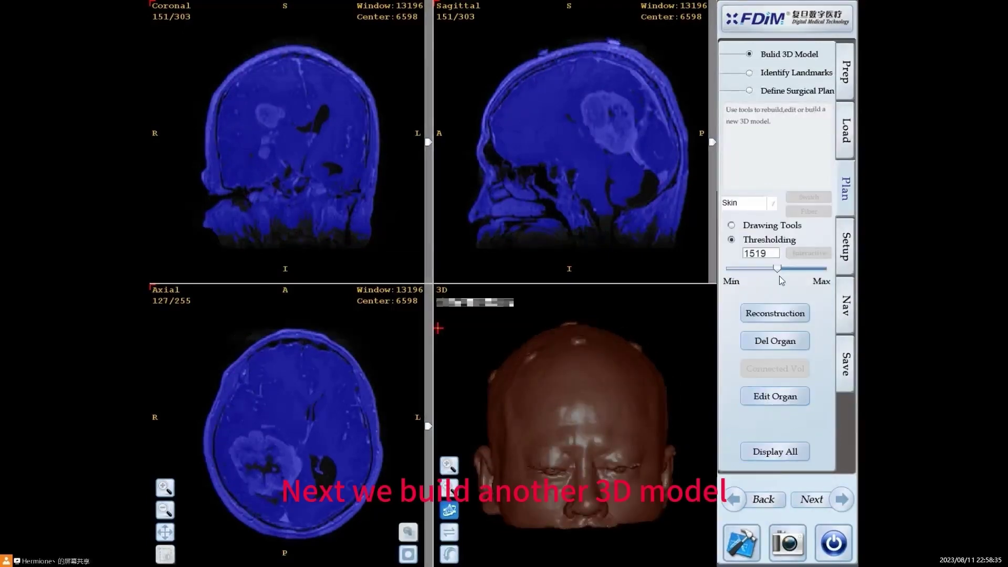
Step: Choose Path-Region as the new model and show clipping boxes on the slice views
{"action": "left_click", "coordinate": [755, 204]}
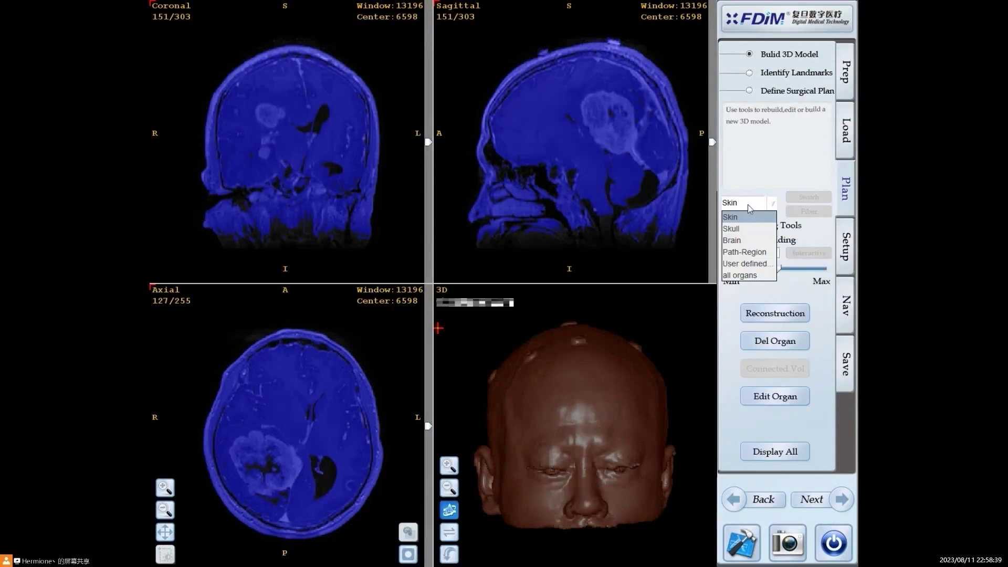
{"action": "left_click", "coordinate": [746, 253]}
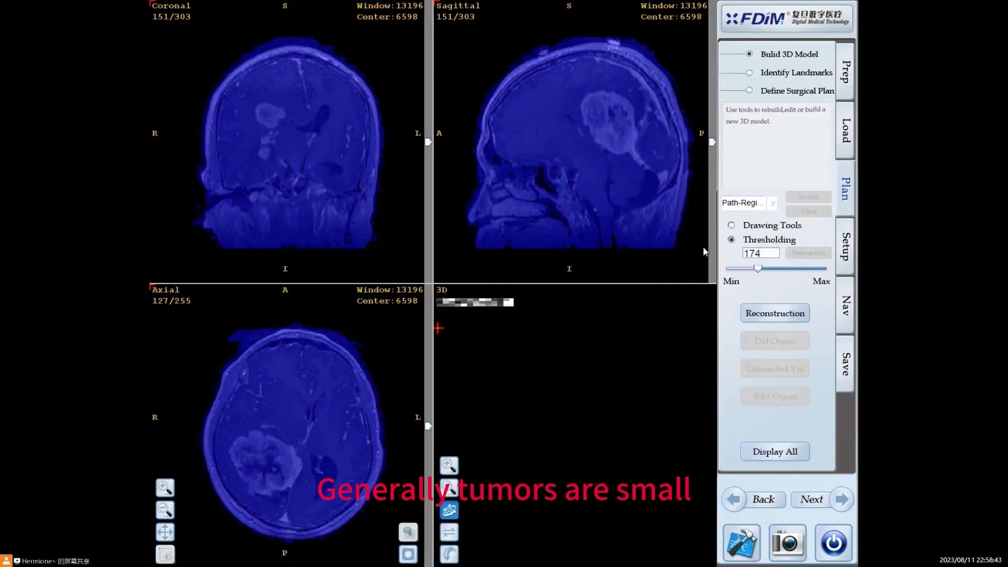
{"action": "left_click", "coordinate": [409, 556]}
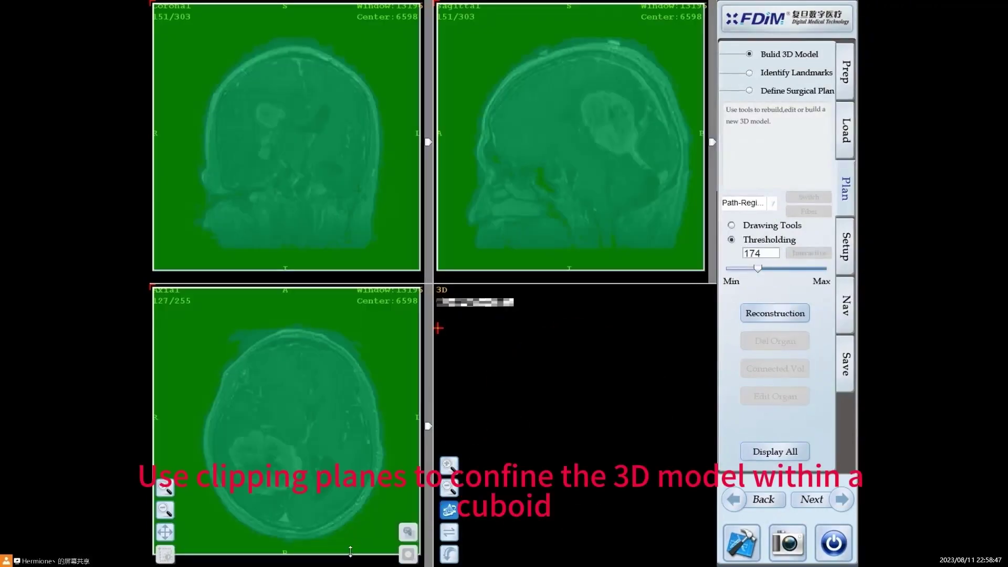
Step: Pull the box's posterior, anterior, right, lower and upper edges in to the tumour
{"action": "left_click_drag", "start_coordinate": [350, 551], "coordinate": [352, 502]}
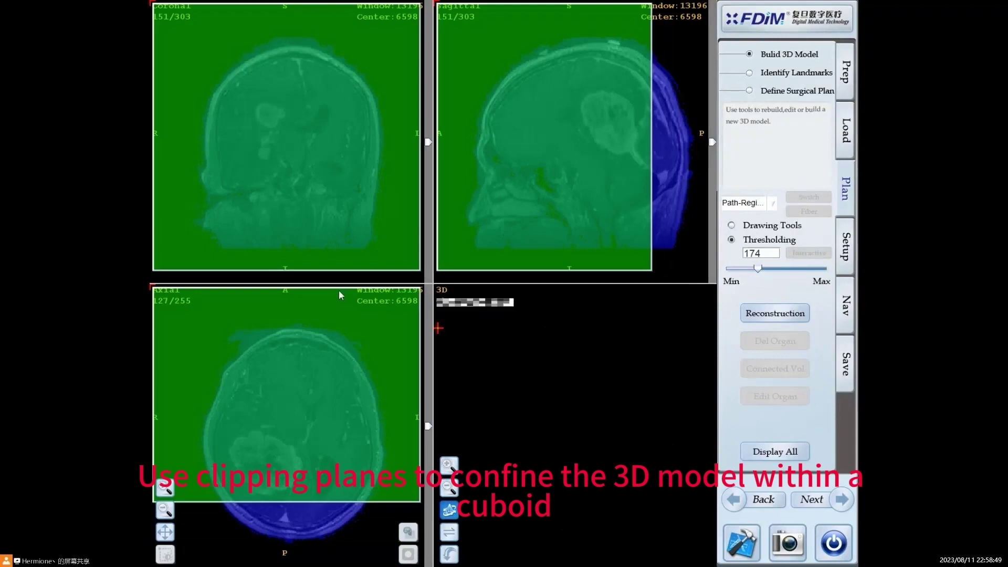
{"action": "left_click_drag", "start_coordinate": [339, 290], "coordinate": [310, 452]}
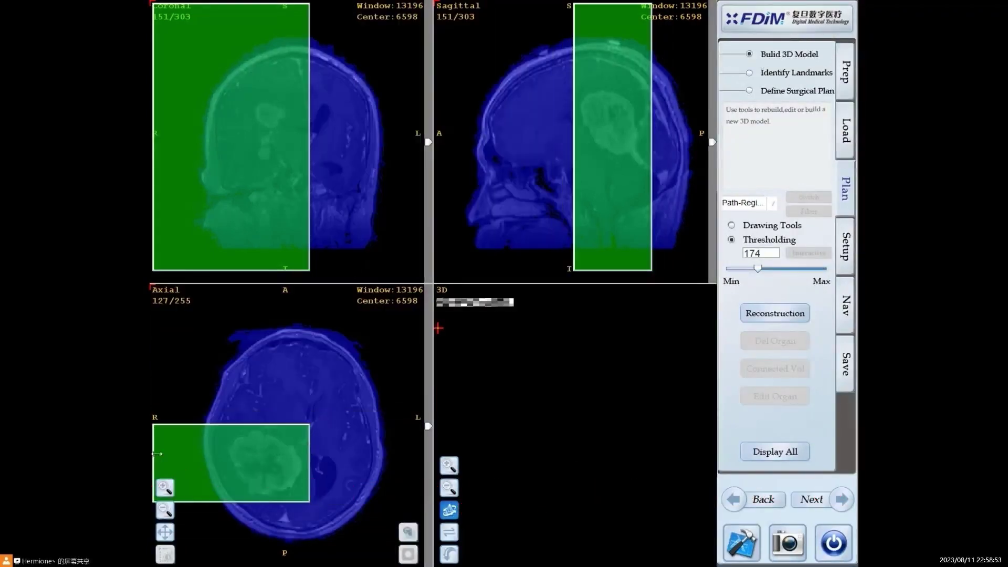
{"action": "left_click_drag", "start_coordinate": [154, 450], "coordinate": [224, 452]}
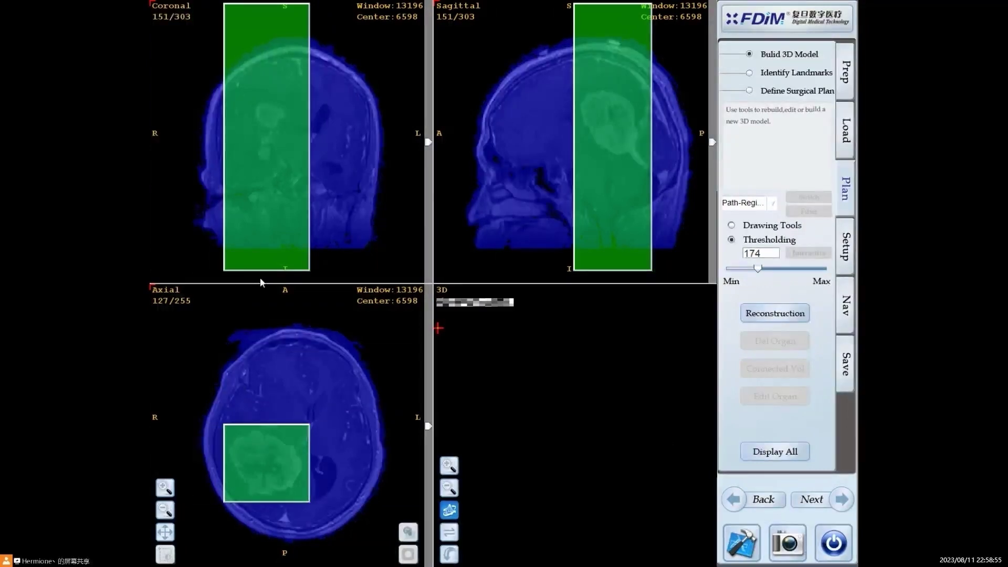
{"action": "left_click_drag", "start_coordinate": [259, 269], "coordinate": [259, 169]}
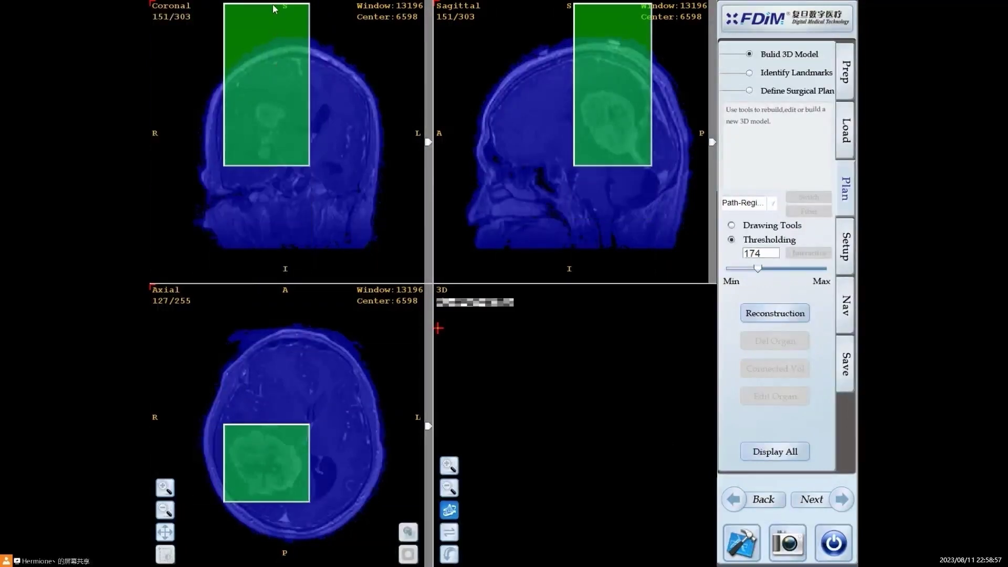
{"action": "left_click_drag", "start_coordinate": [281, 36], "coordinate": [287, 96]}
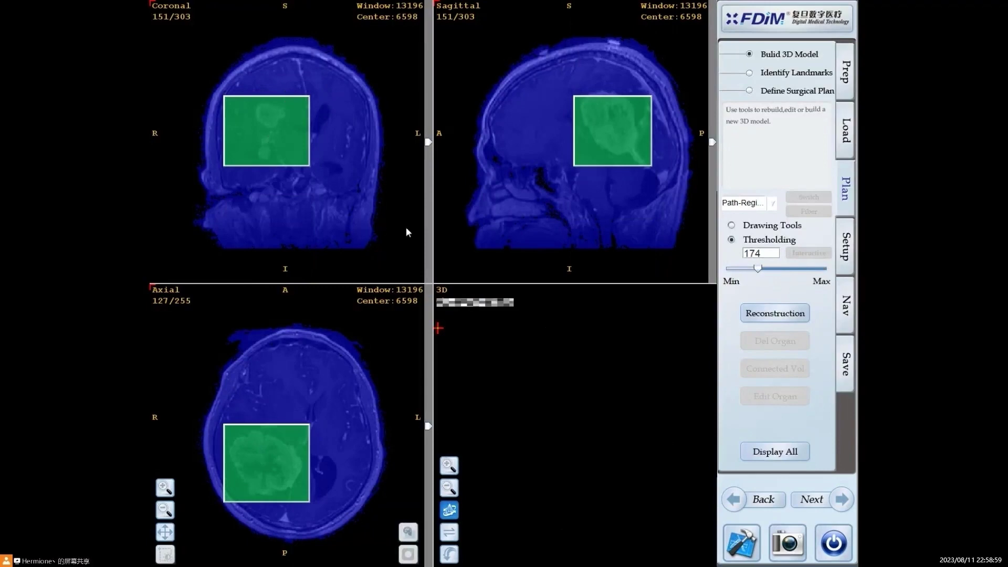
Step: On coronal slice 173, fit the box's top and bottom edges around the tumour, then return to slice 148
{"action": "left_click_drag", "start_coordinate": [429, 148], "coordinate": [429, 122]}
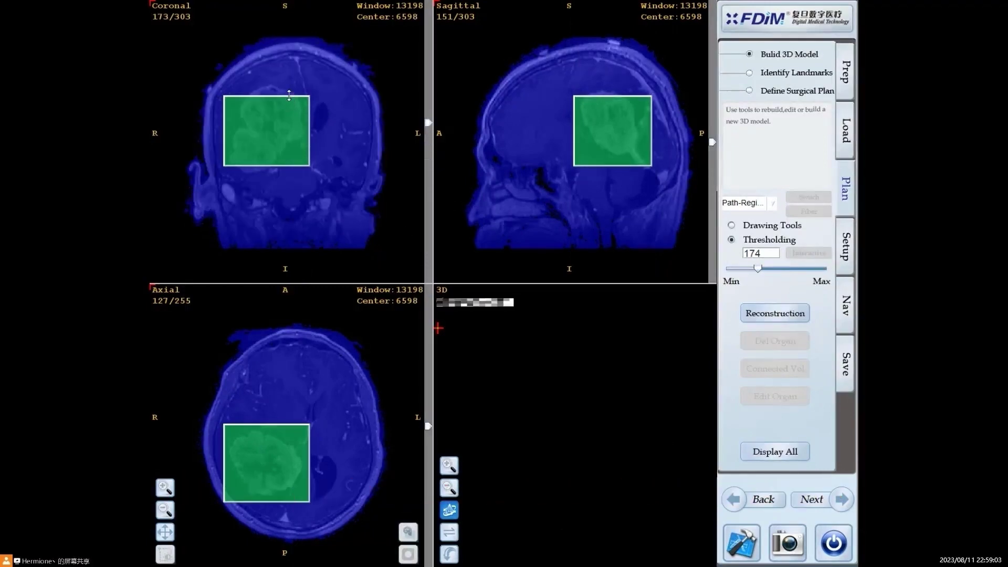
{"action": "left_click_drag", "start_coordinate": [287, 96], "coordinate": [292, 80]}
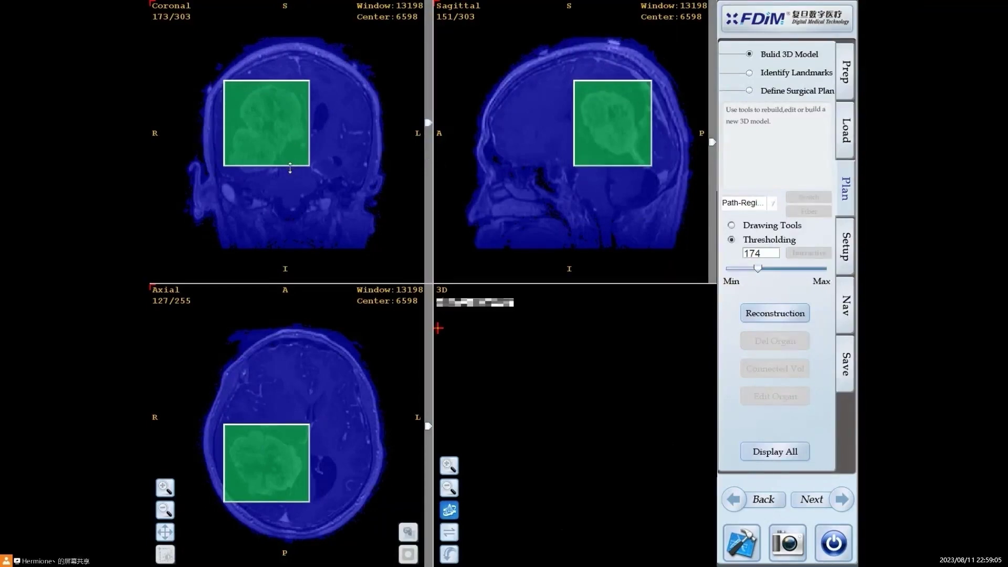
{"action": "left_click_drag", "start_coordinate": [289, 164], "coordinate": [291, 183]}
{"action": "mouse_move", "coordinate": [428, 122]}
{"action": "left_mouse_down"}
{"action": "mouse_move", "coordinate": [427, 99]}
{"action": "mouse_move", "coordinate": [430, 148]}
{"action": "mouse_move", "coordinate": [427, 124]}
{"action": "left_mouse_up"}
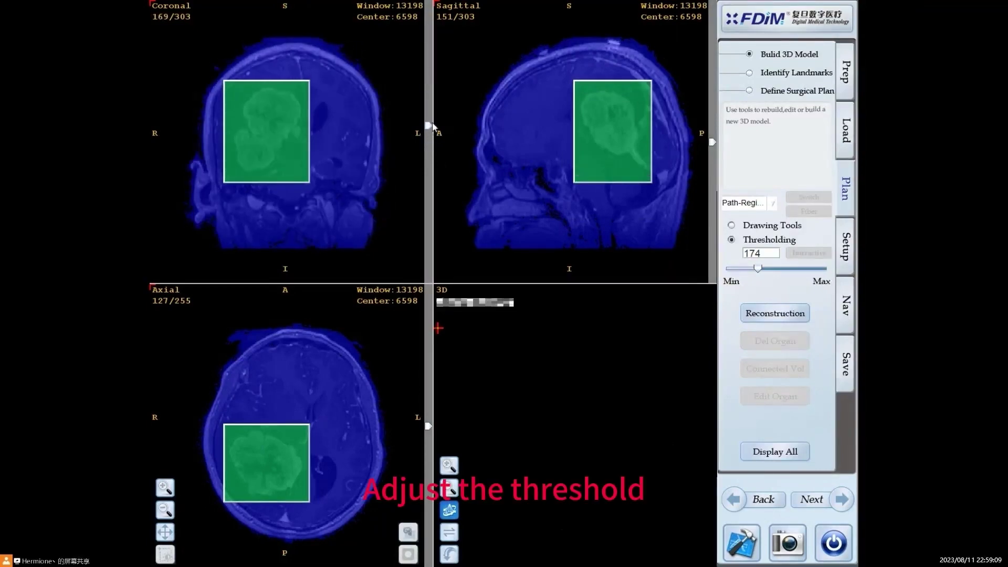
Step: Raise the threshold to 2705, hide clipping boxes, and reconstruct the 182.4 cubic cm tumour model
{"action": "left_click_drag", "start_coordinate": [757, 267], "coordinate": [794, 277]}
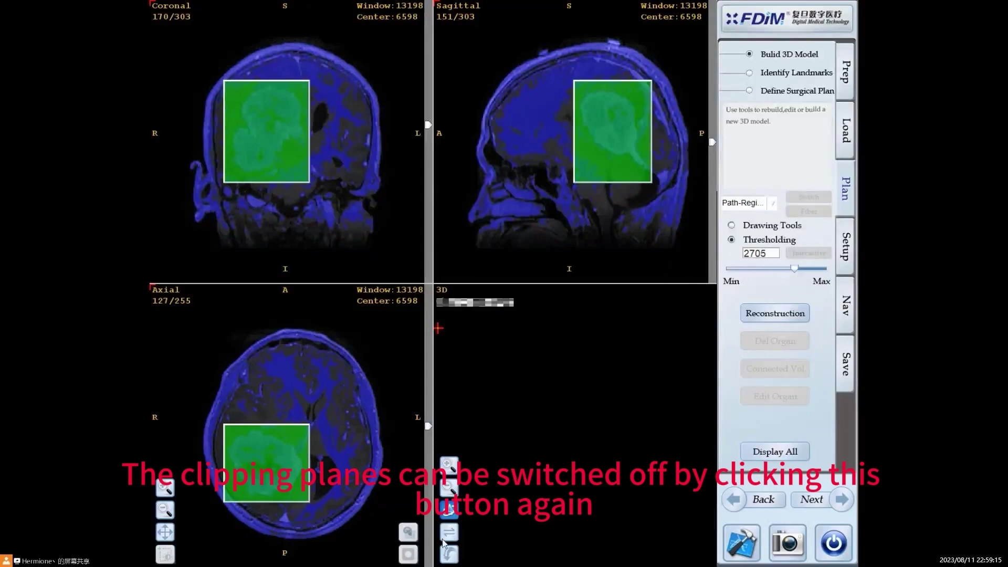
{"action": "left_click", "coordinate": [409, 552]}
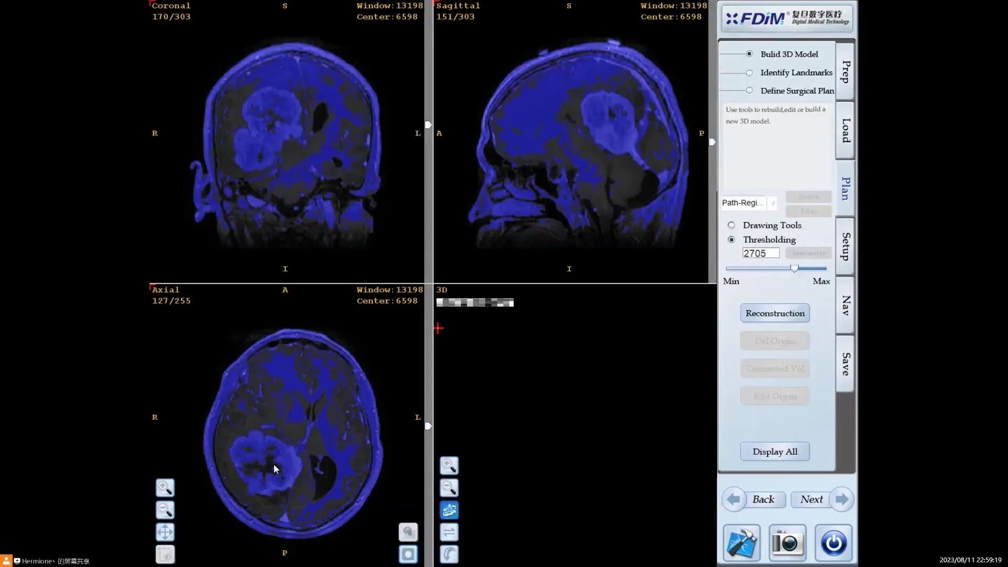
{"action": "left_click", "coordinate": [773, 313]}
{"action": "mouse_move", "coordinate": [577, 399]}
{"action": "left_mouse_down"}
{"action": "mouse_move", "coordinate": [578, 424]}
{"action": "mouse_move", "coordinate": [597, 387]}
{"action": "mouse_move", "coordinate": [595, 400]}
{"action": "mouse_move", "coordinate": [558, 400]}
{"action": "left_mouse_up"}
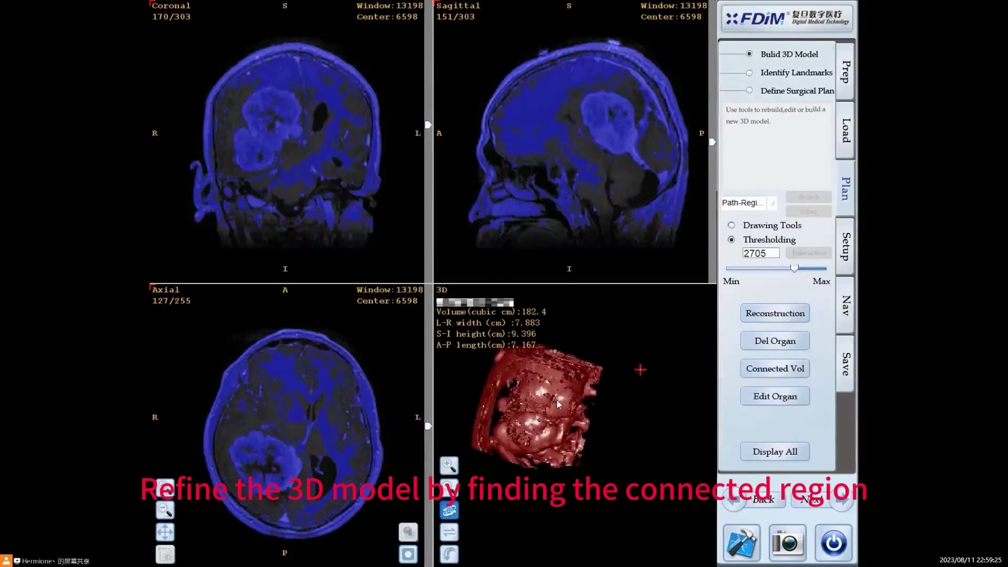
Step: Place a seed inside the tumour, keep only the connected volume, and rebuild the model
{"action": "left_click", "coordinate": [290, 463]}
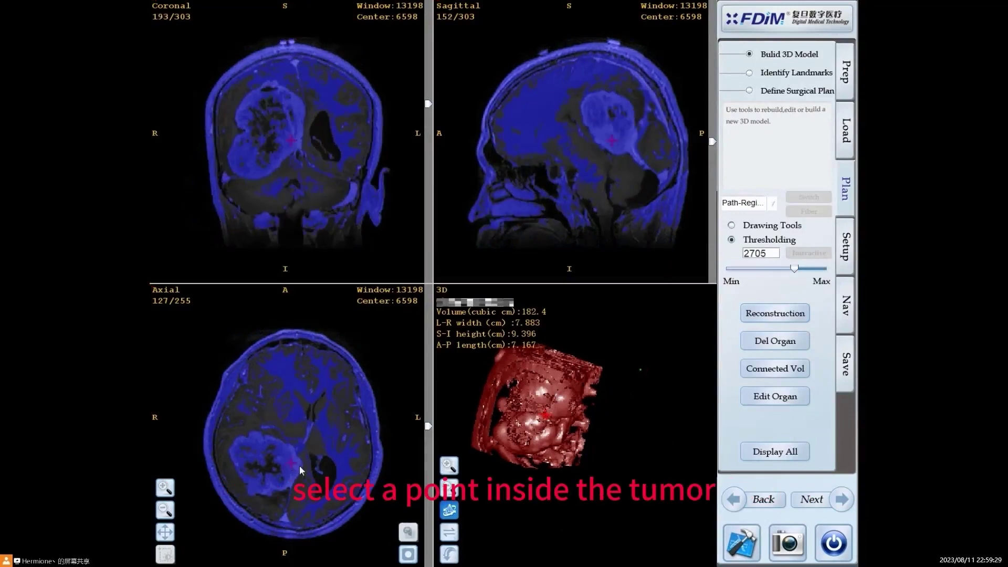
{"action": "left_click", "coordinate": [788, 369]}
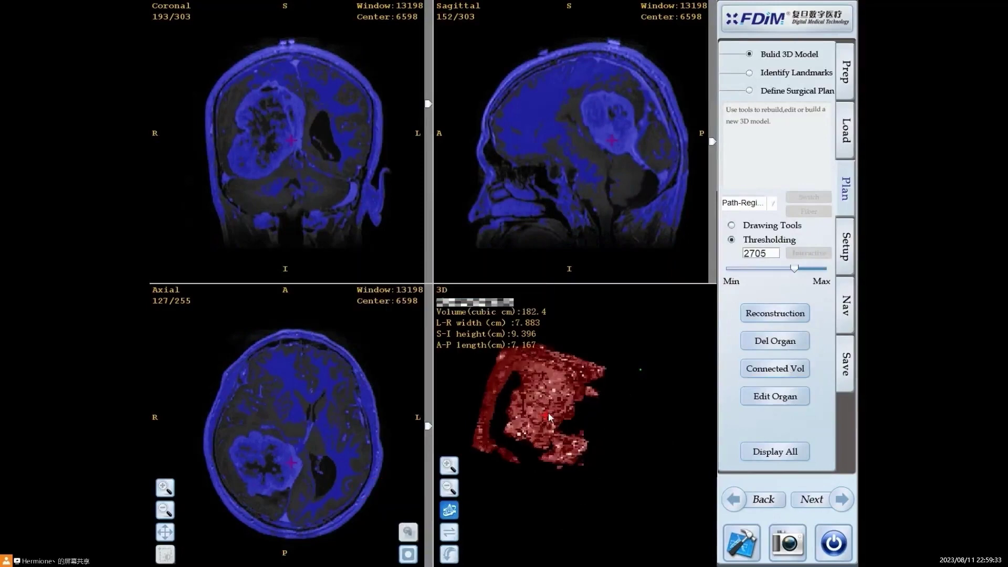
{"action": "left_click_drag", "start_coordinate": [548, 412], "coordinate": [472, 425]}
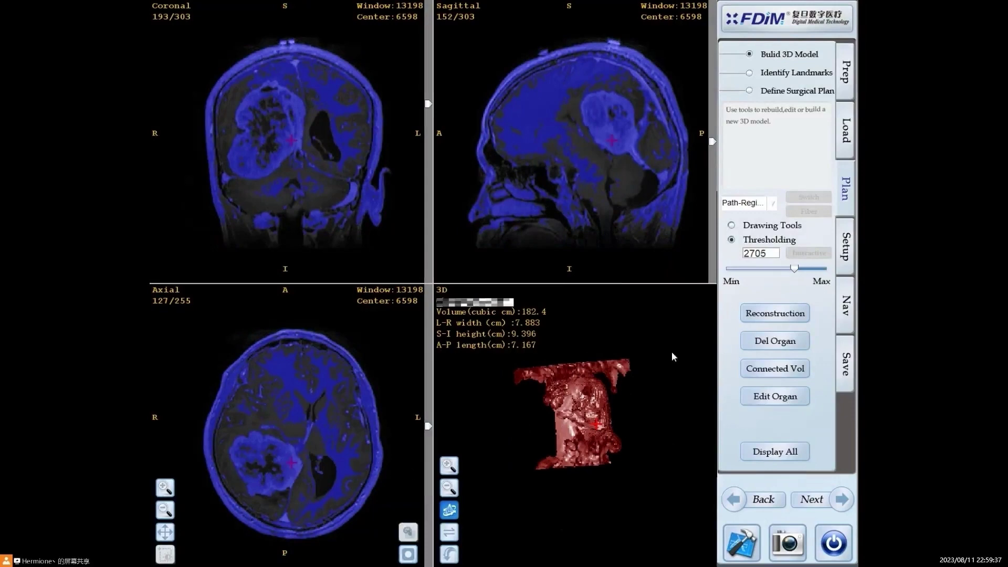
{"action": "left_click", "coordinate": [775, 313]}
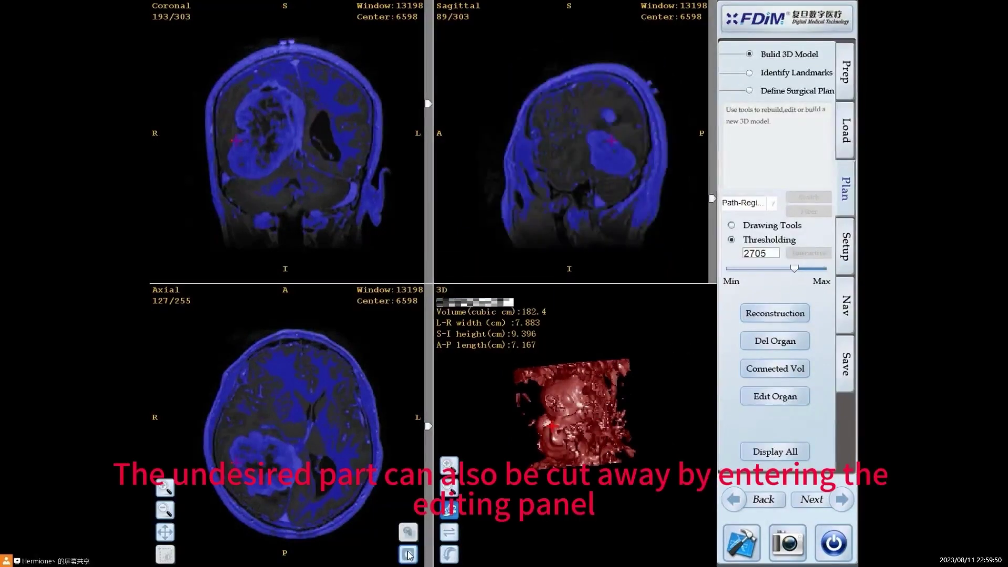
Step: Cut two outlined regions off the tumour model, reducing it to 124.8 cubic cm
{"action": "left_click", "coordinate": [794, 397]}
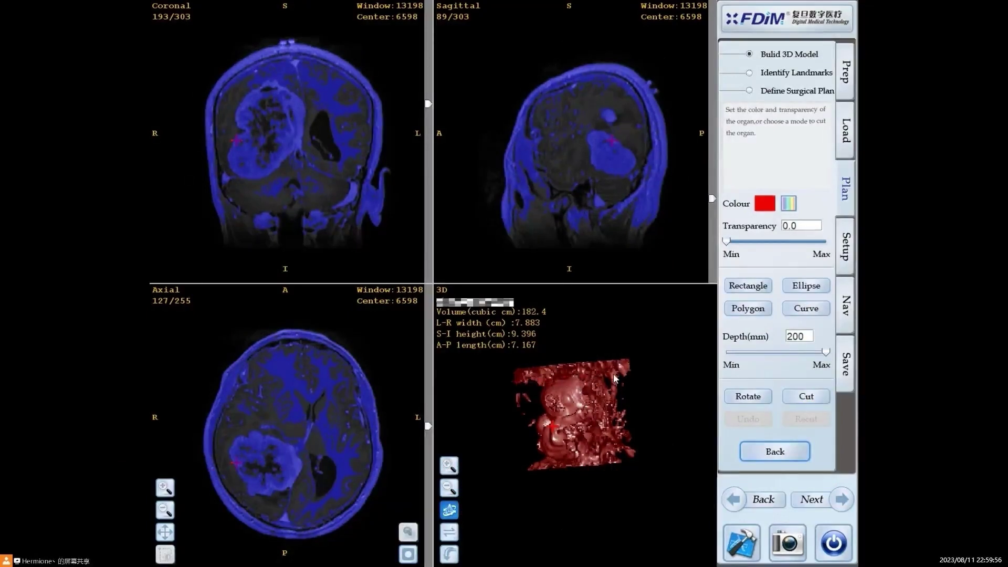
{"action": "left_click_drag", "start_coordinate": [637, 356], "coordinate": [515, 349]}
{"action": "left_click", "coordinate": [803, 397]}
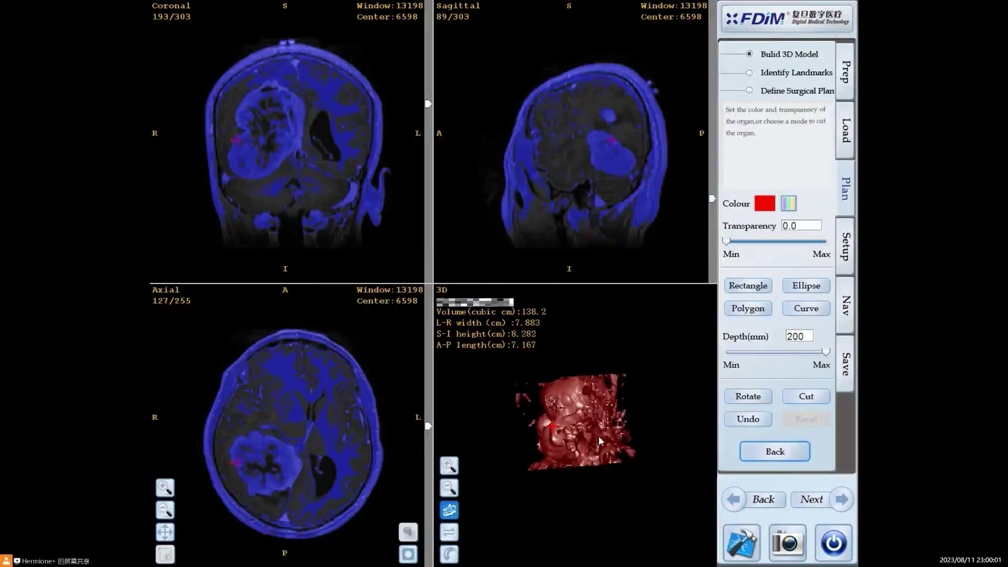
{"action": "left_click_drag", "start_coordinate": [599, 435], "coordinate": [648, 435]}
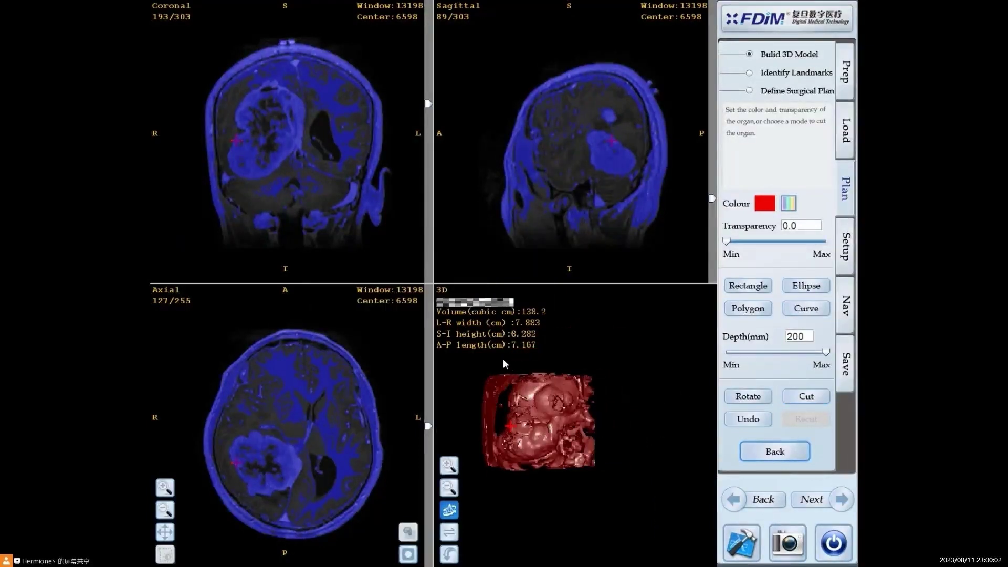
{"action": "mouse_move", "coordinate": [503, 361]}
{"action": "left_mouse_down"}
{"action": "mouse_move", "coordinate": [520, 369]}
{"action": "mouse_move", "coordinate": [540, 362]}
{"action": "mouse_move", "coordinate": [507, 386]}
{"action": "mouse_move", "coordinate": [494, 453]}
{"action": "mouse_move", "coordinate": [480, 468]}
{"action": "mouse_move", "coordinate": [474, 375]}
{"action": "mouse_move", "coordinate": [505, 351]}
{"action": "left_mouse_up"}
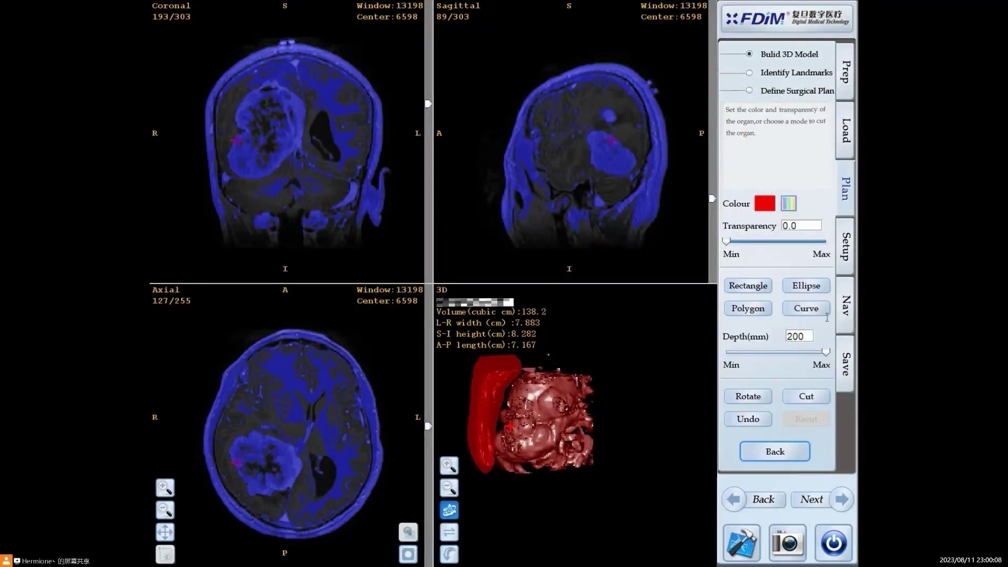
{"action": "left_click", "coordinate": [805, 395]}
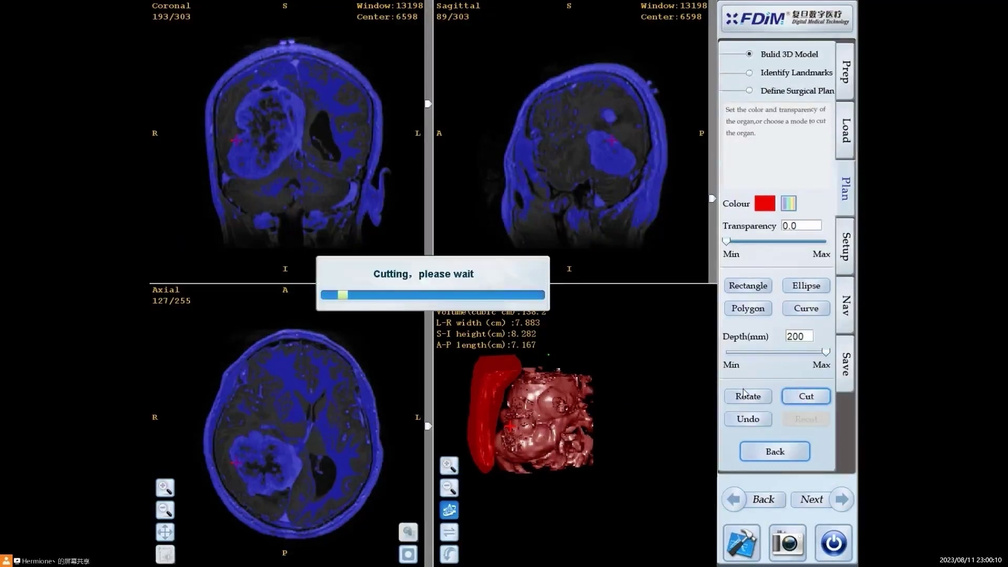
Step: Return to the reconstruction panel, inspect the trimmed model, and choose Drawing Tools segmentation
{"action": "left_click", "coordinate": [775, 451]}
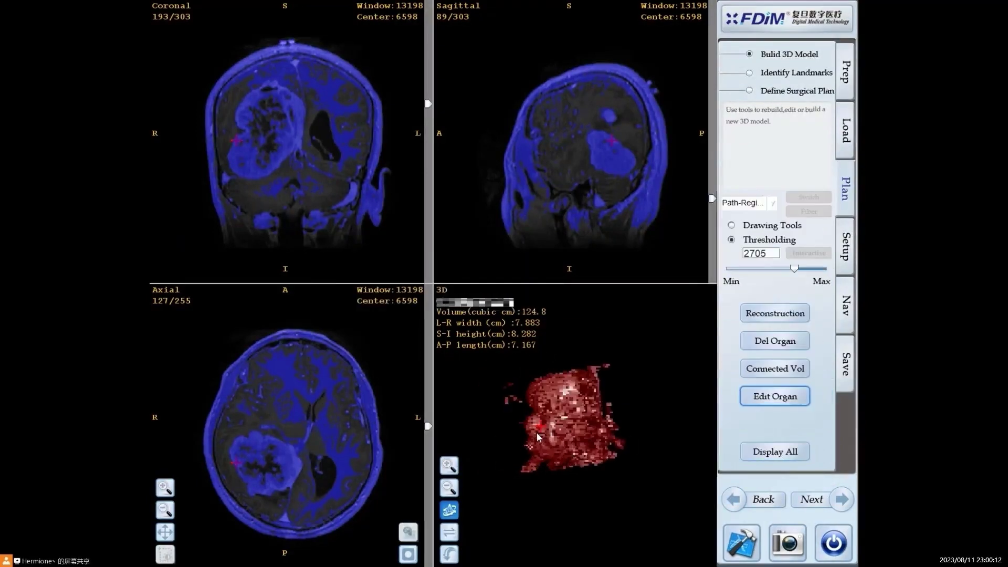
{"action": "left_click_drag", "start_coordinate": [538, 437], "coordinate": [609, 427]}
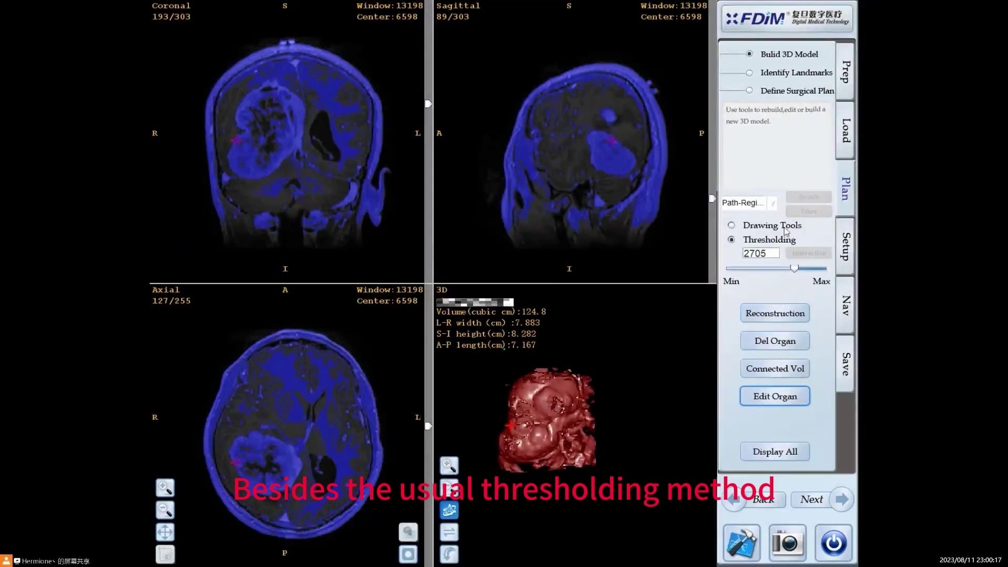
{"action": "left_click", "coordinate": [731, 226]}
Step: Start Interactive segmentation, move the crosshairs, and adjust the display level toward 9118
{"action": "left_click", "coordinate": [810, 254]}
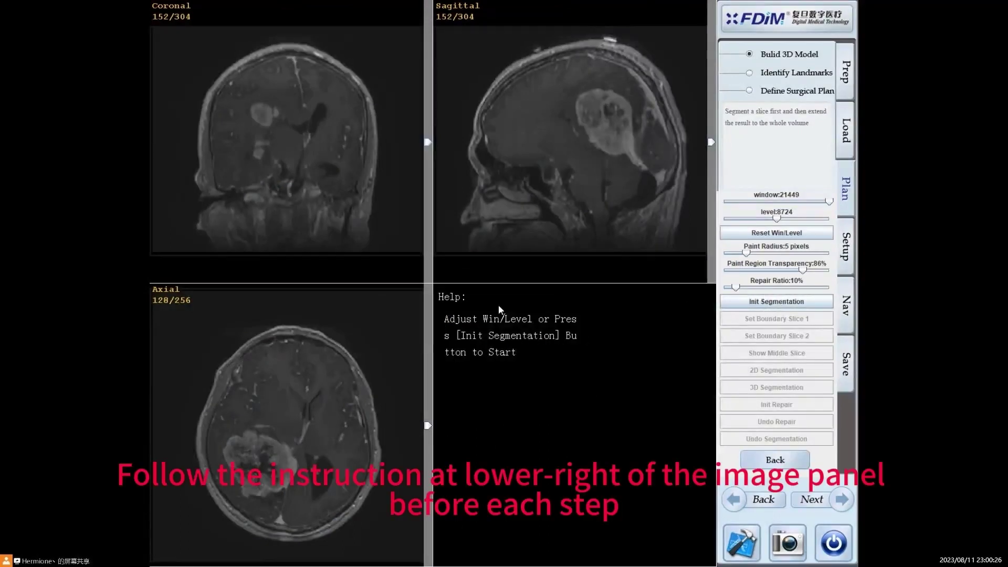
{"action": "left_click_drag", "start_coordinate": [683, 246], "coordinate": [680, 159]}
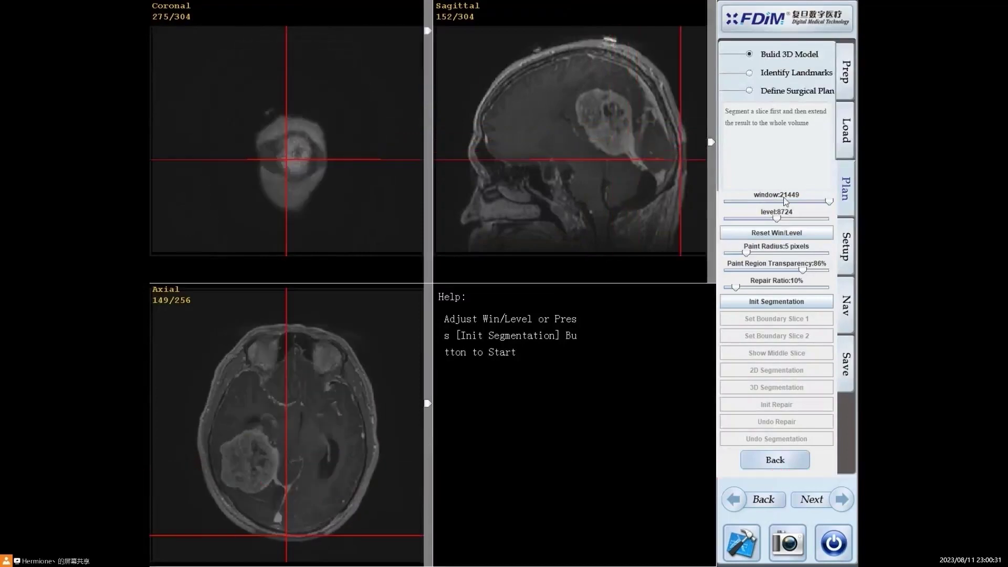
{"action": "left_click_drag", "start_coordinate": [777, 218], "coordinate": [779, 219]}
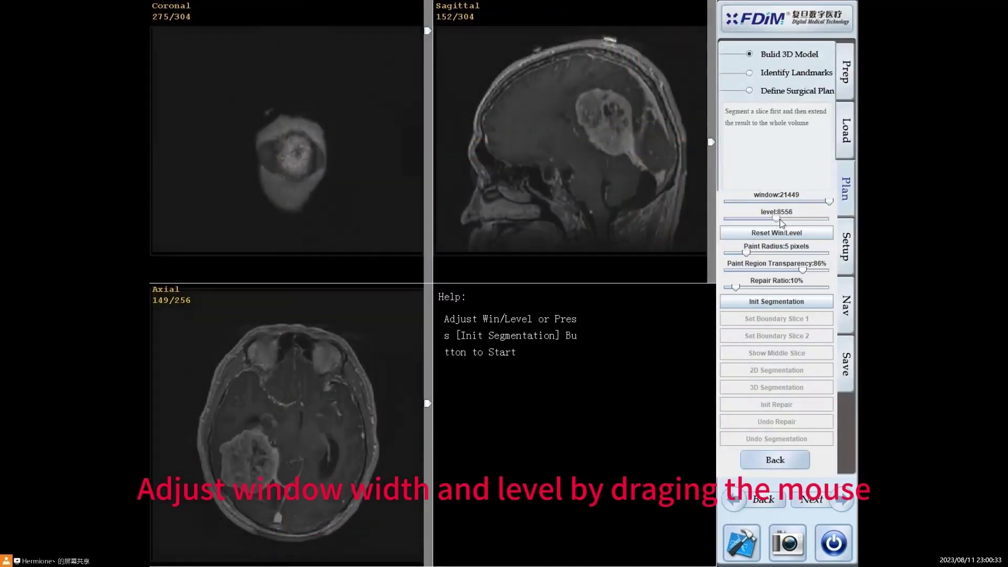
Step: Initialise the segmentation using the axial direction for 2D slicing
{"action": "left_click", "coordinate": [779, 300]}
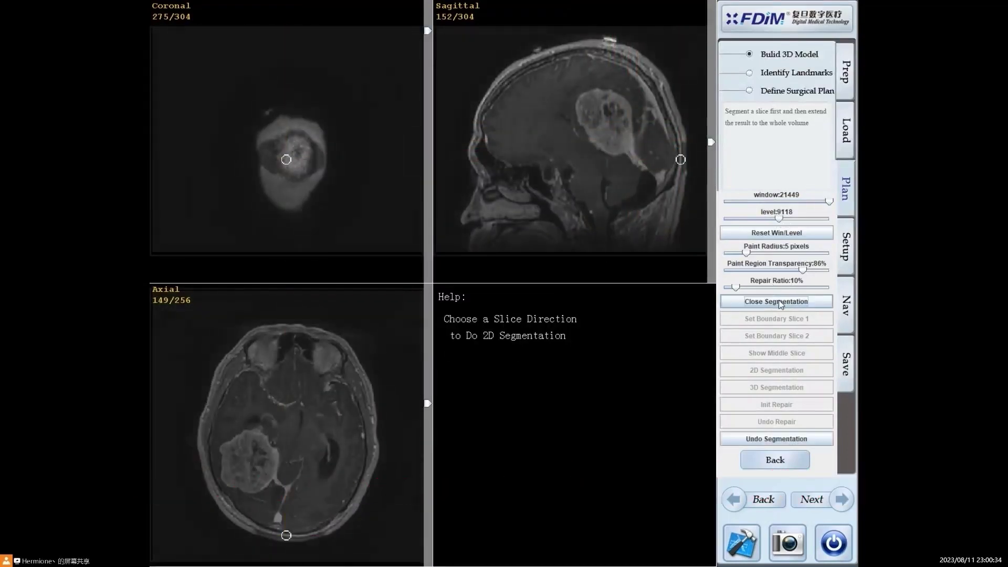
{"action": "left_click_drag", "start_coordinate": [357, 435], "coordinate": [310, 429]}
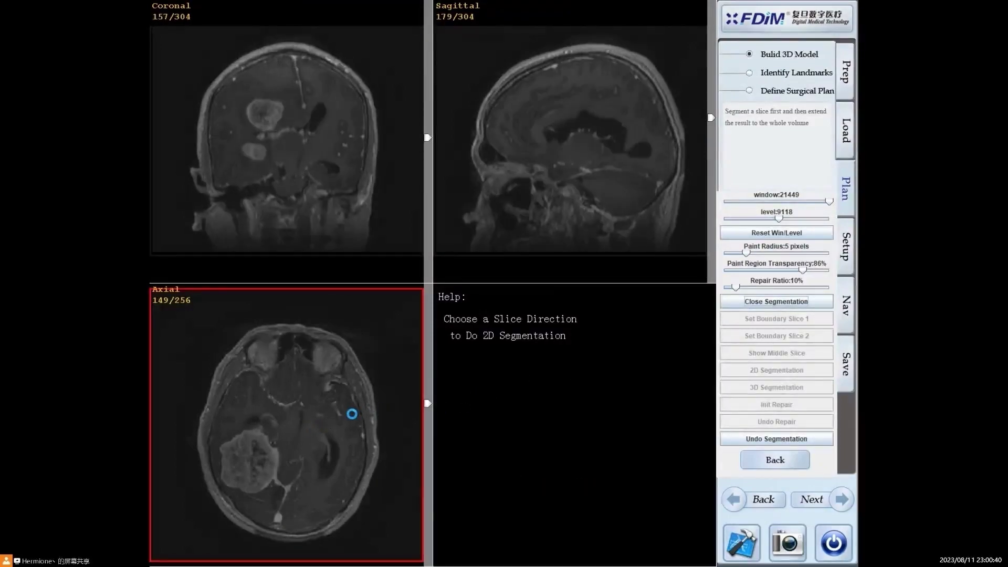
{"action": "left_click", "coordinate": [352, 414]}
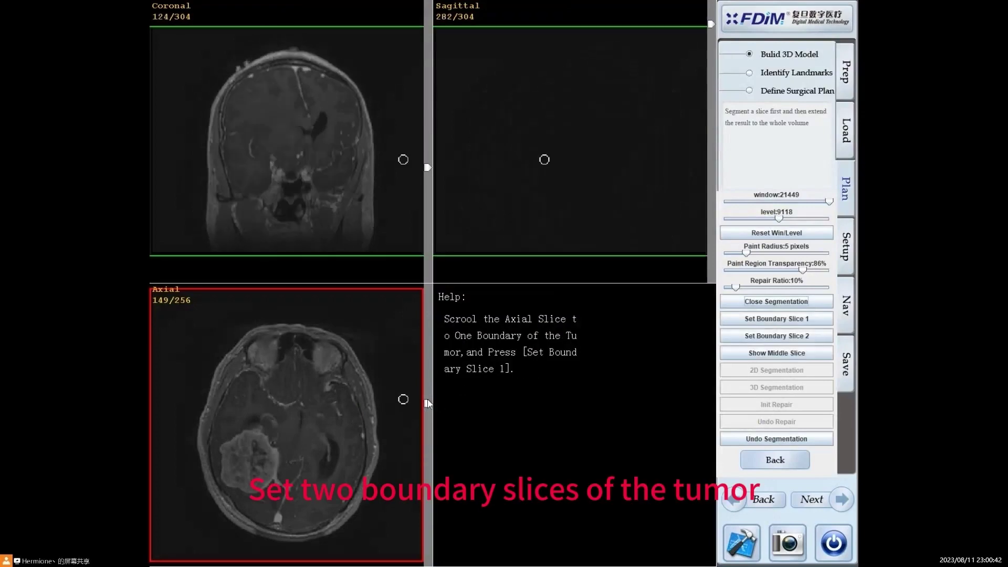
Step: Set the tumour boundary slices at axial slice 171 and axial slice 61
{"action": "left_click_drag", "start_coordinate": [427, 386], "coordinate": [431, 379]}
{"action": "left_click", "coordinate": [794, 319]}
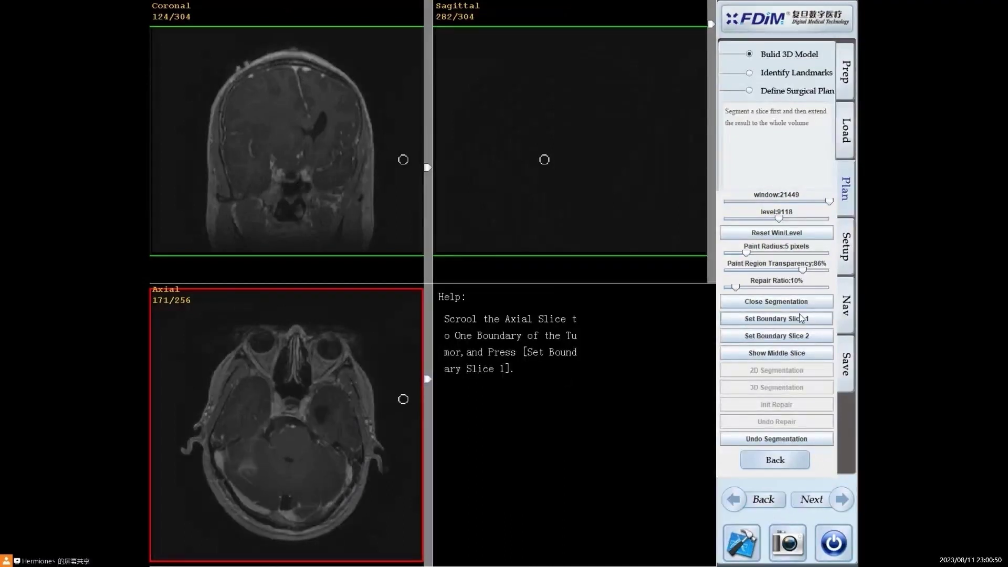
{"action": "left_click", "coordinate": [796, 319]}
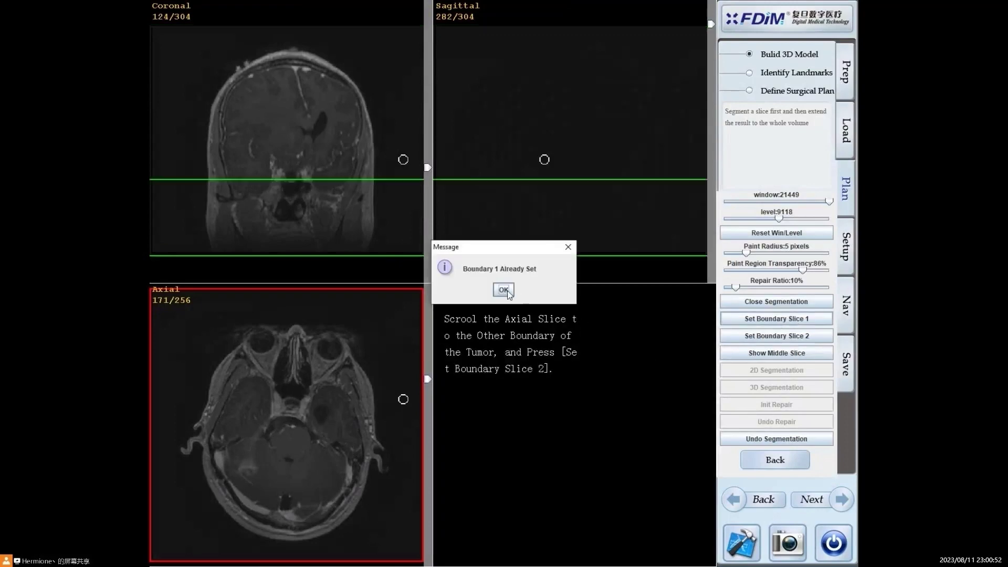
{"action": "left_click", "coordinate": [504, 290]}
{"action": "left_click_drag", "start_coordinate": [429, 381], "coordinate": [429, 501]}
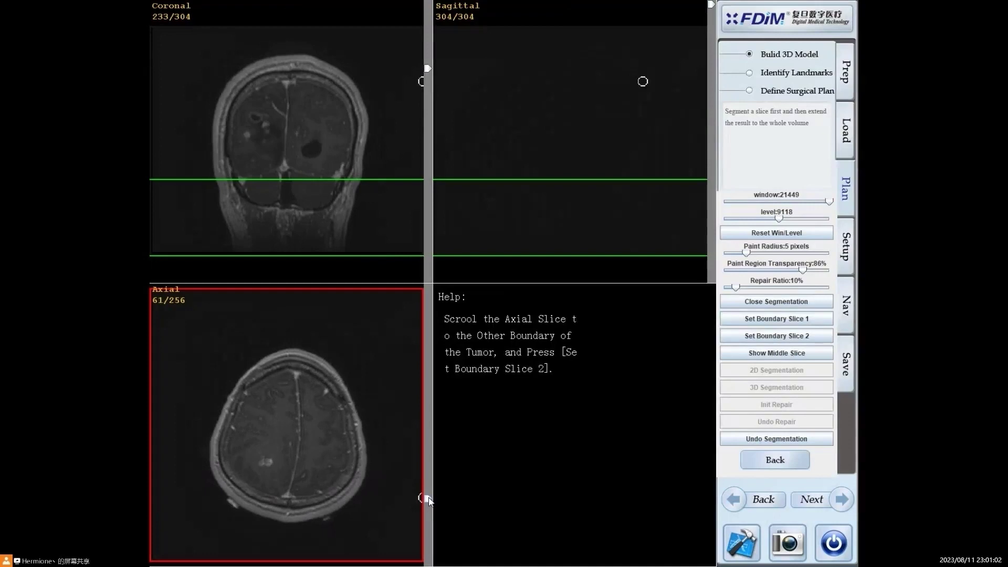
{"action": "left_click", "coordinate": [776, 336]}
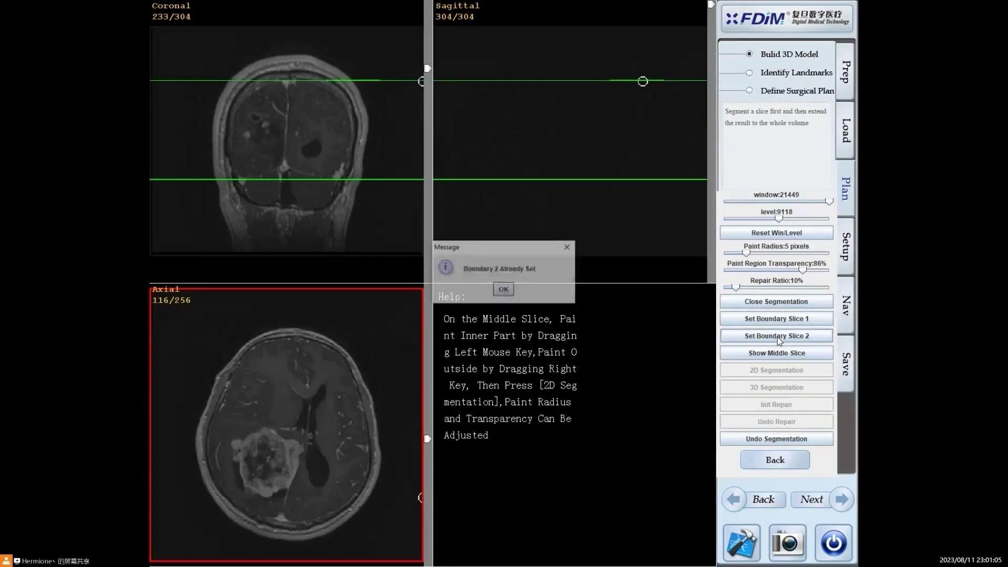
Step: On axial slice 116, paint the tumour interior yellow and ring surrounding normal tissue cyan
{"action": "left_click", "coordinate": [503, 291]}
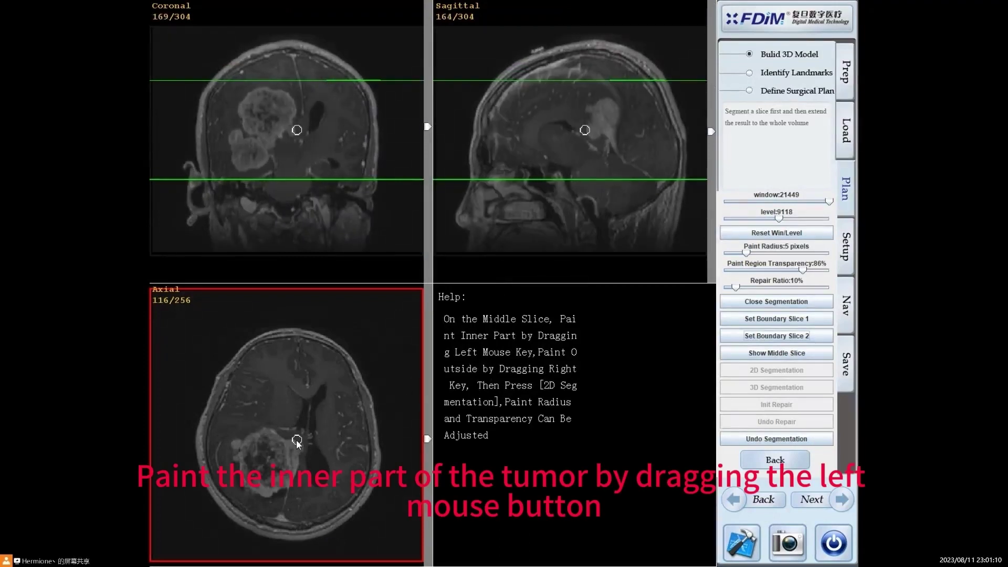
{"action": "left_click", "coordinate": [288, 470]}
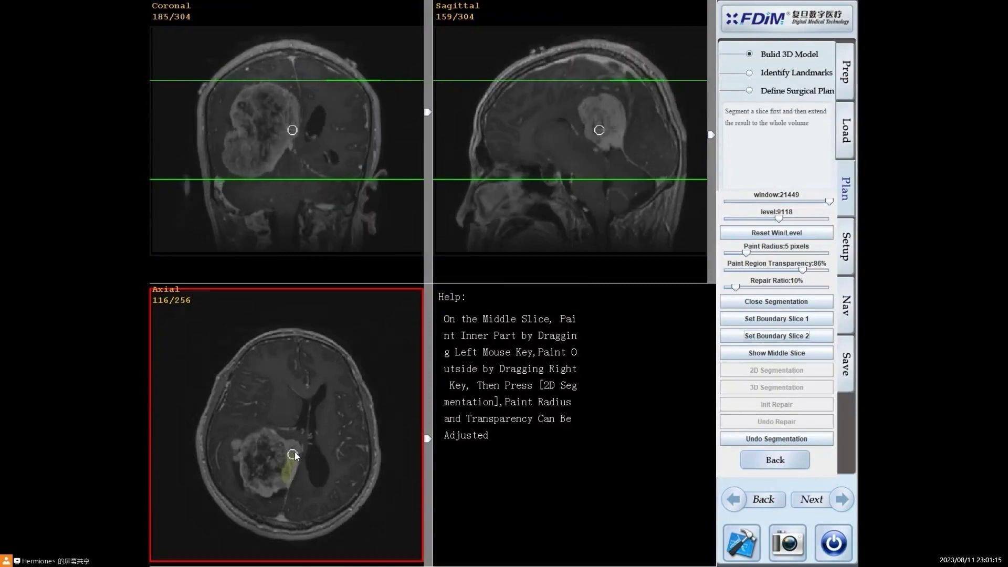
{"action": "mouse_move", "coordinate": [293, 444]}
{"action": "left_mouse_down"}
{"action": "mouse_move", "coordinate": [260, 434]}
{"action": "mouse_move", "coordinate": [235, 448]}
{"action": "mouse_move", "coordinate": [247, 468]}
{"action": "left_mouse_up"}
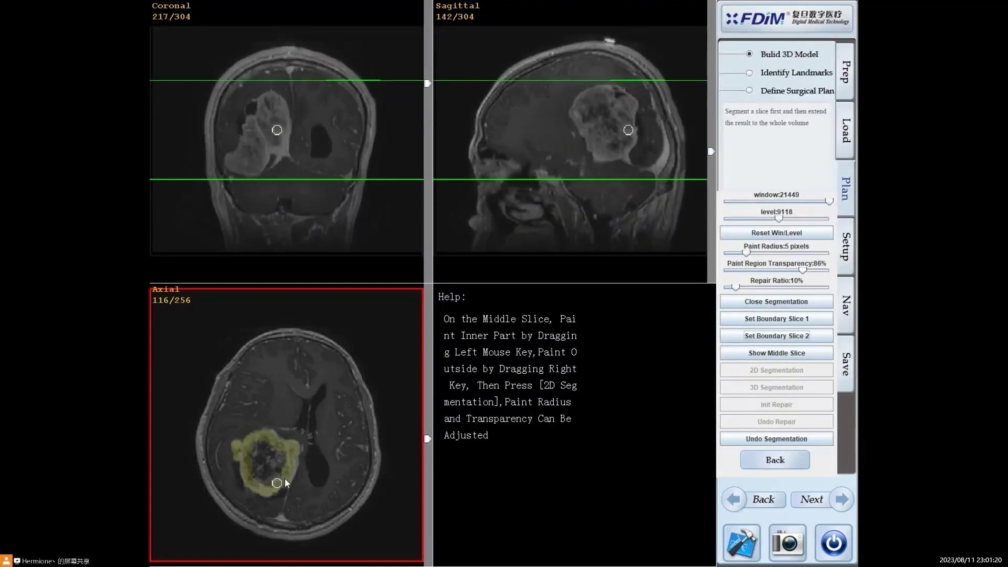
{"action": "left_click_drag", "start_coordinate": [282, 478], "coordinate": [282, 471]}
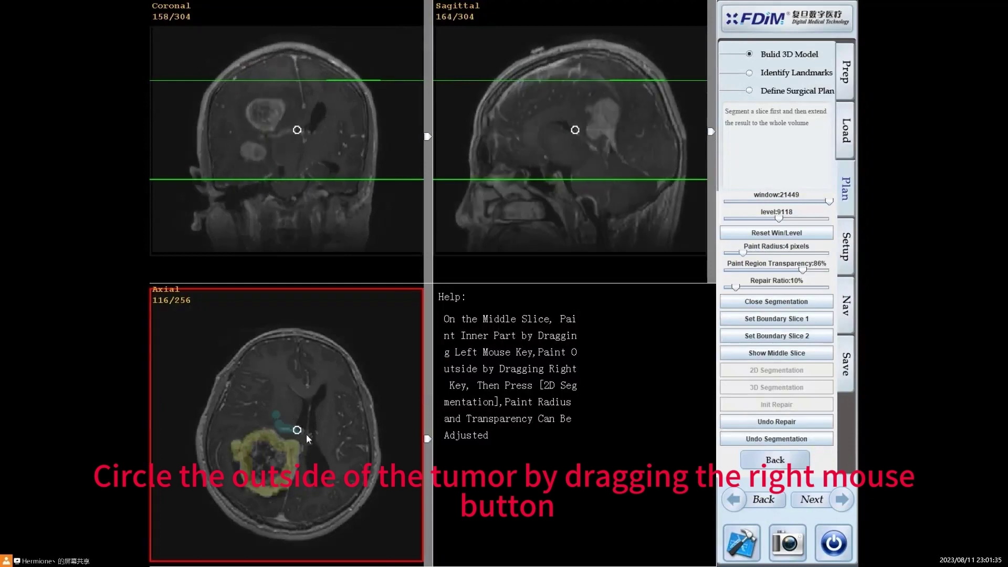
{"action": "mouse_move", "coordinate": [311, 467]}
{"action": "right_mouse_down"}
{"action": "mouse_move", "coordinate": [285, 503]}
{"action": "mouse_move", "coordinate": [253, 499]}
{"action": "mouse_move", "coordinate": [225, 468]}
{"action": "mouse_move", "coordinate": [242, 420]}
{"action": "mouse_move", "coordinate": [323, 415]}
{"action": "right_mouse_up"}
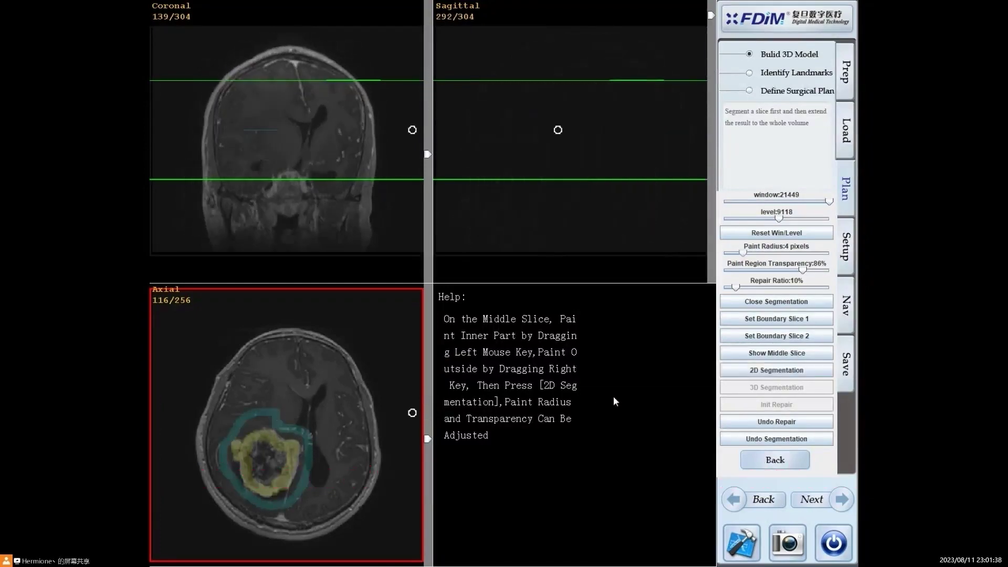
Step: Run 2D segmentation on axial slice 116, splitting it into yellow tumour and cyan tissue
{"action": "left_click", "coordinate": [777, 367]}
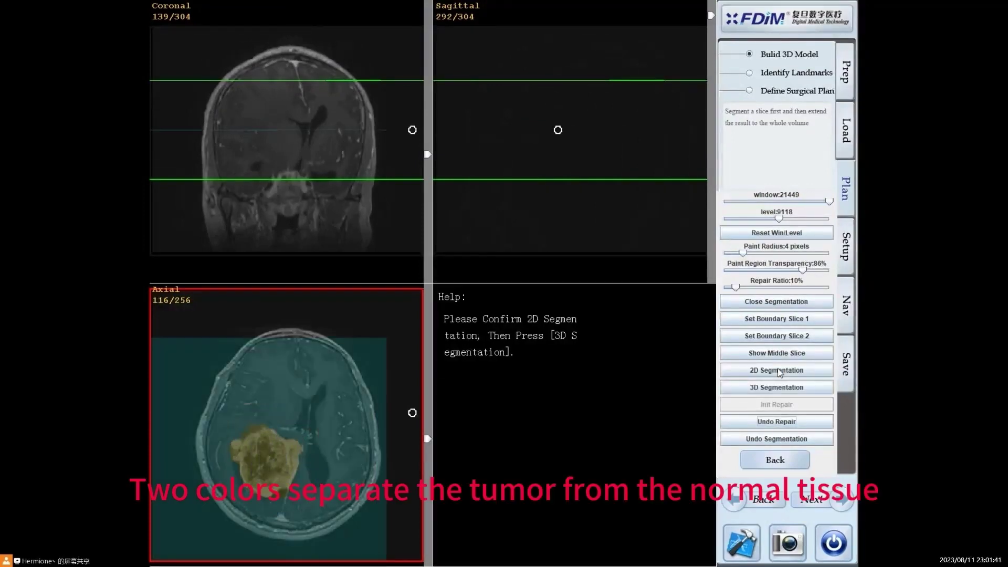
{"action": "left_click_drag", "start_coordinate": [320, 430], "coordinate": [413, 433]}
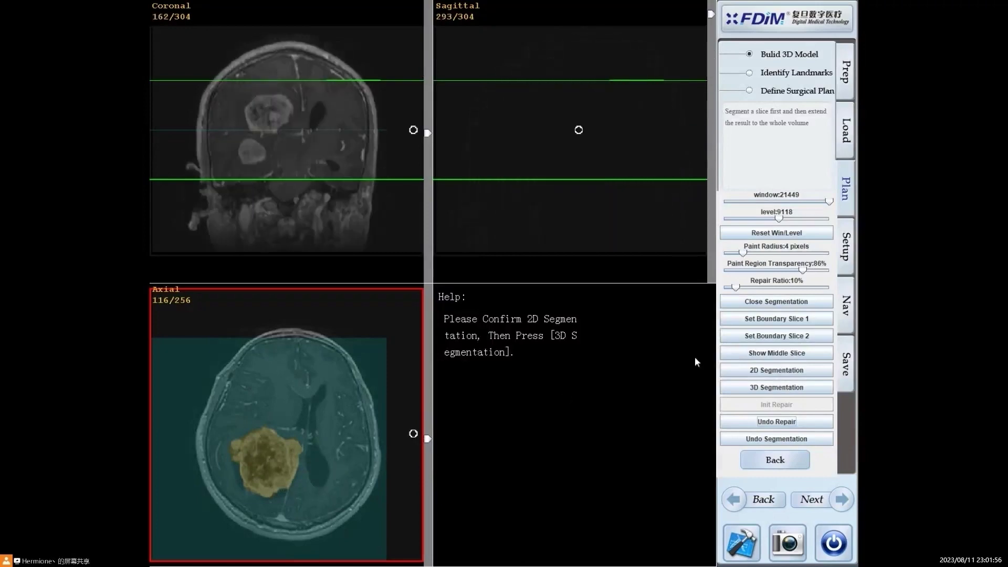
Step: Extend the tumour segmentation through the whole volume and check it across other slices
{"action": "left_click", "coordinate": [769, 388]}
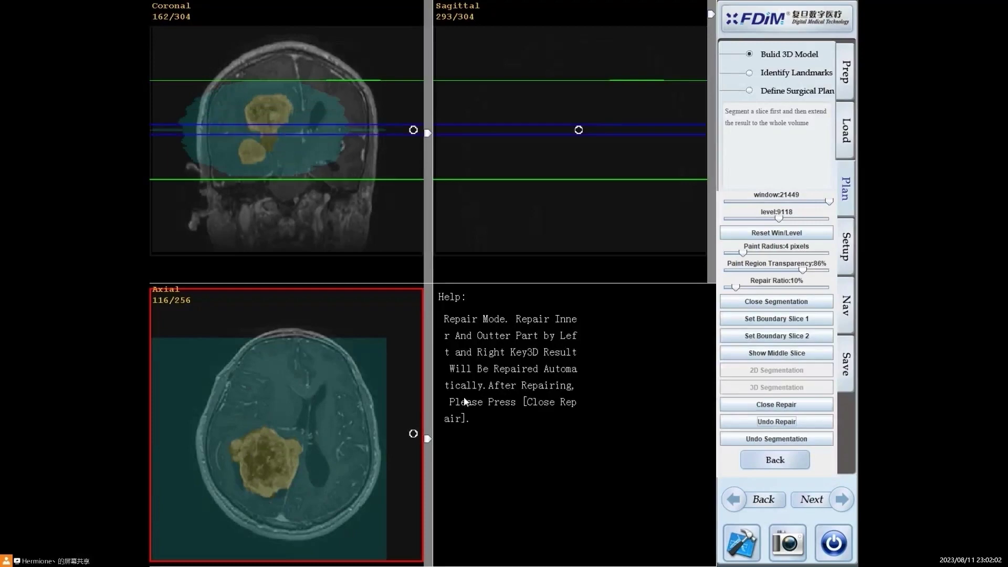
{"action": "left_click_drag", "start_coordinate": [413, 433], "coordinate": [423, 360]}
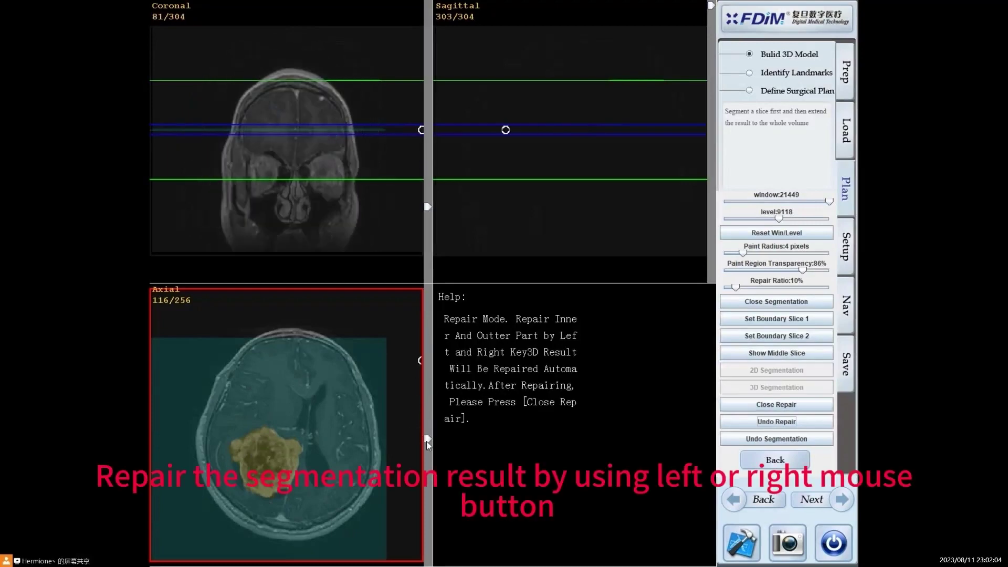
{"action": "scroll", "coordinate": [425, 440], "scroll_direction": "up", "scroll_amount": 12}
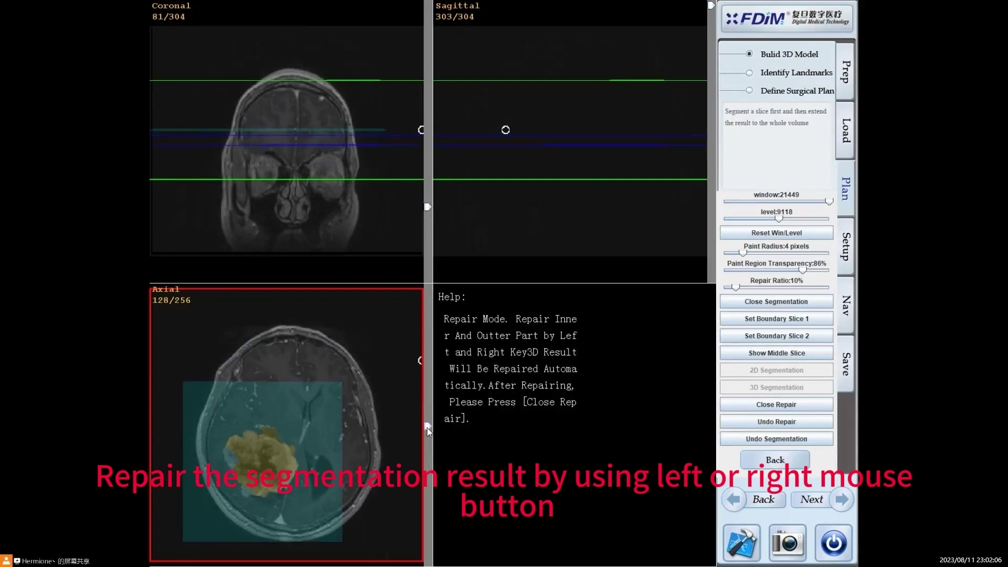
{"action": "mouse_move", "coordinate": [427, 428]}
{"action": "left_mouse_down"}
{"action": "mouse_move", "coordinate": [229, 452]}
{"action": "mouse_move", "coordinate": [247, 490]}
{"action": "mouse_move", "coordinate": [421, 427]}
{"action": "mouse_move", "coordinate": [278, 441]}
{"action": "mouse_move", "coordinate": [267, 431]}
{"action": "mouse_move", "coordinate": [439, 431]}
{"action": "left_mouse_up"}
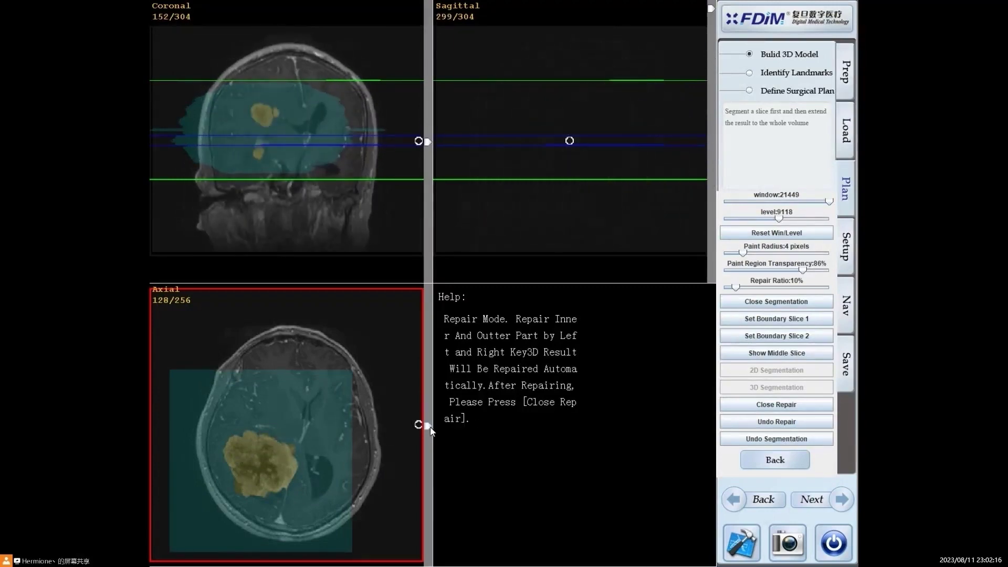
{"action": "scroll", "coordinate": [430, 430], "scroll_direction": "down", "scroll_amount": 18}
Step: Repair the tumour boundary on axial slice 148 by painting in more tumour
{"action": "left_click", "coordinate": [275, 429]}
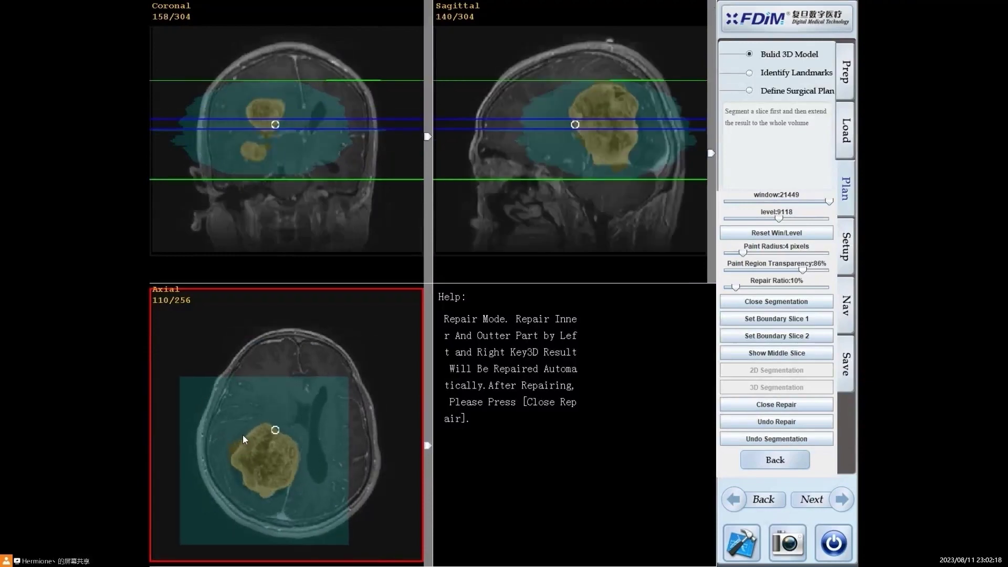
{"action": "left_click", "coordinate": [238, 435]}
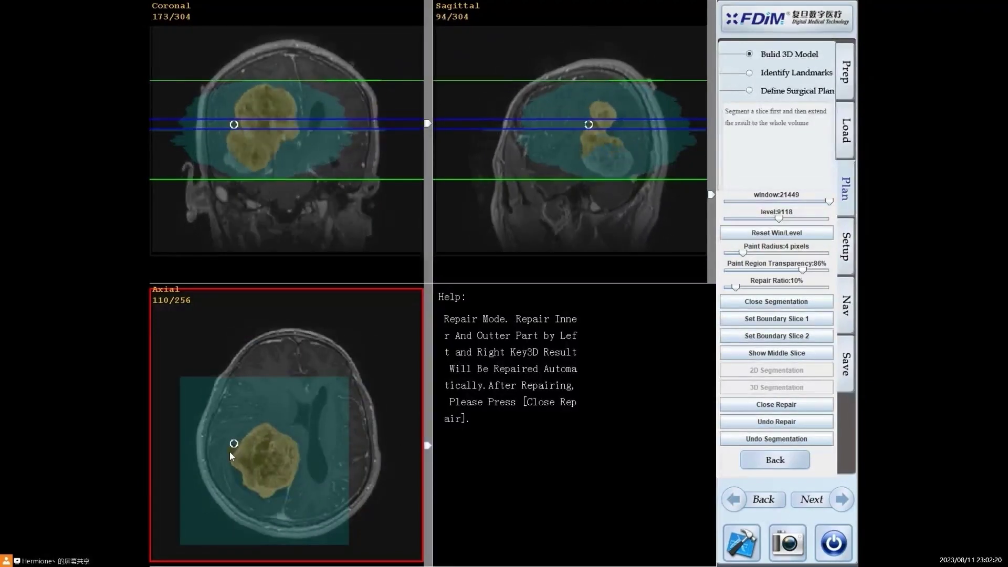
{"action": "left_click_drag", "start_coordinate": [368, 432], "coordinate": [427, 405]}
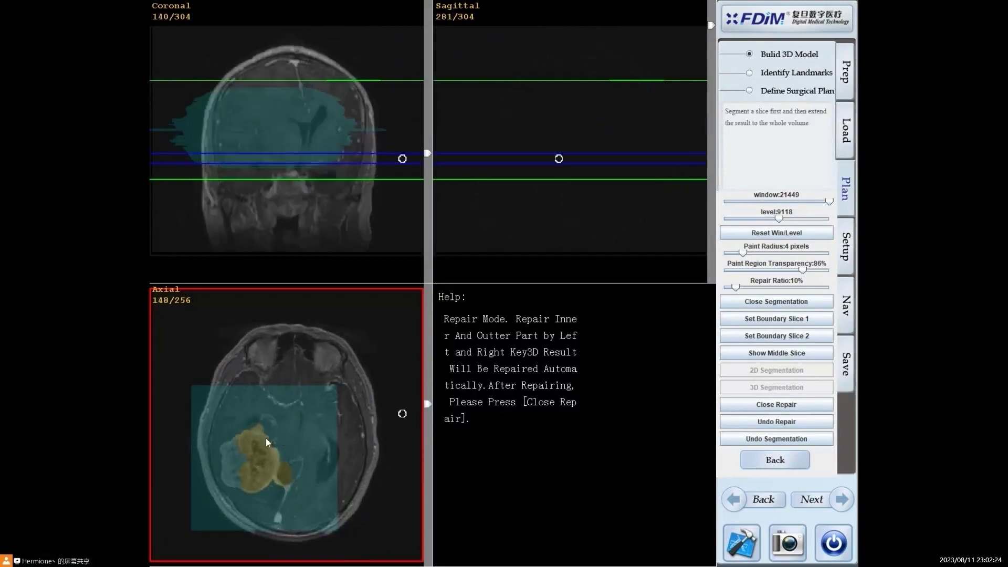
{"action": "left_click", "coordinate": [241, 438]}
{"action": "mouse_move", "coordinate": [239, 439]}
{"action": "left_mouse_down"}
{"action": "mouse_move", "coordinate": [228, 448]}
{"action": "mouse_move", "coordinate": [240, 483]}
{"action": "mouse_move", "coordinate": [266, 472]}
{"action": "mouse_move", "coordinate": [235, 457]}
{"action": "mouse_move", "coordinate": [434, 432]}
{"action": "mouse_move", "coordinate": [281, 475]}
{"action": "mouse_move", "coordinate": [286, 463]}
{"action": "mouse_move", "coordinate": [291, 479]}
{"action": "mouse_move", "coordinate": [419, 422]}
{"action": "mouse_move", "coordinate": [332, 442]}
{"action": "mouse_move", "coordinate": [335, 452]}
{"action": "mouse_move", "coordinate": [437, 450]}
{"action": "mouse_move", "coordinate": [414, 454]}
{"action": "left_mouse_up"}
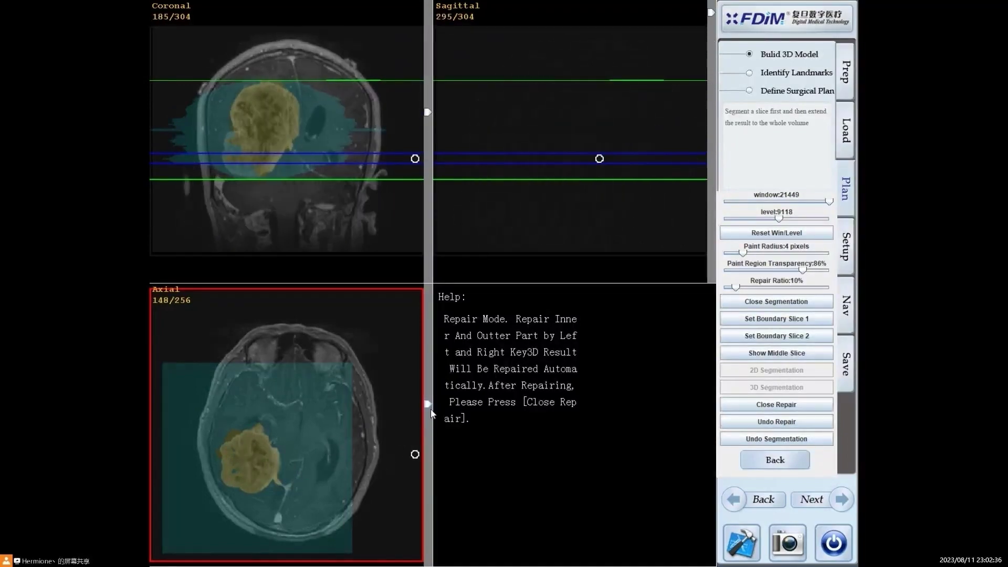
{"action": "scroll", "coordinate": [427, 418], "scroll_direction": "down", "scroll_amount": 10}
{"action": "scroll", "coordinate": [427, 444], "scroll_direction": "down", "scroll_amount": 2}
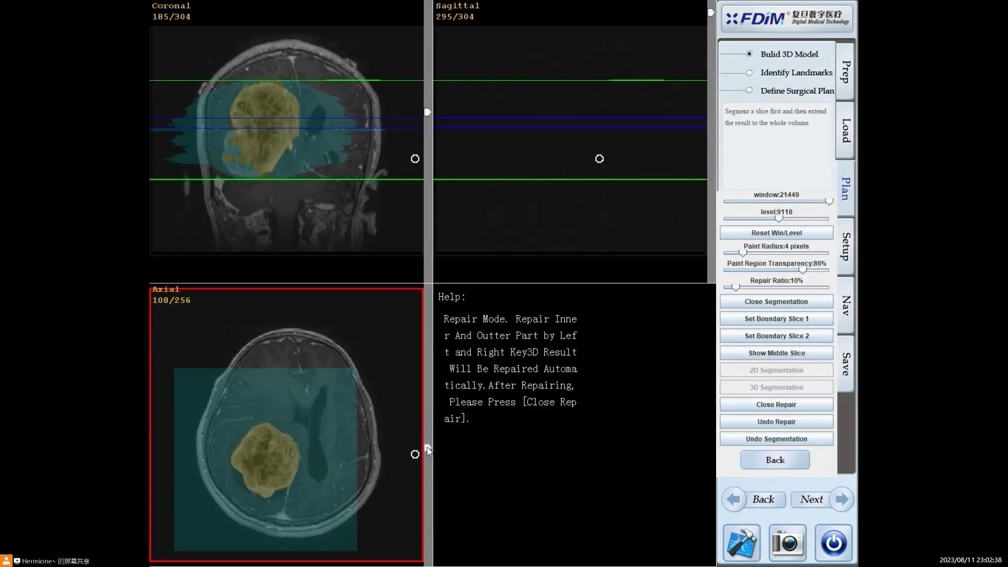
Step: Finish repair, reconstruct the 173.6 cubic cm tumour model, and bring up its colour settings
{"action": "left_click", "coordinate": [773, 405]}
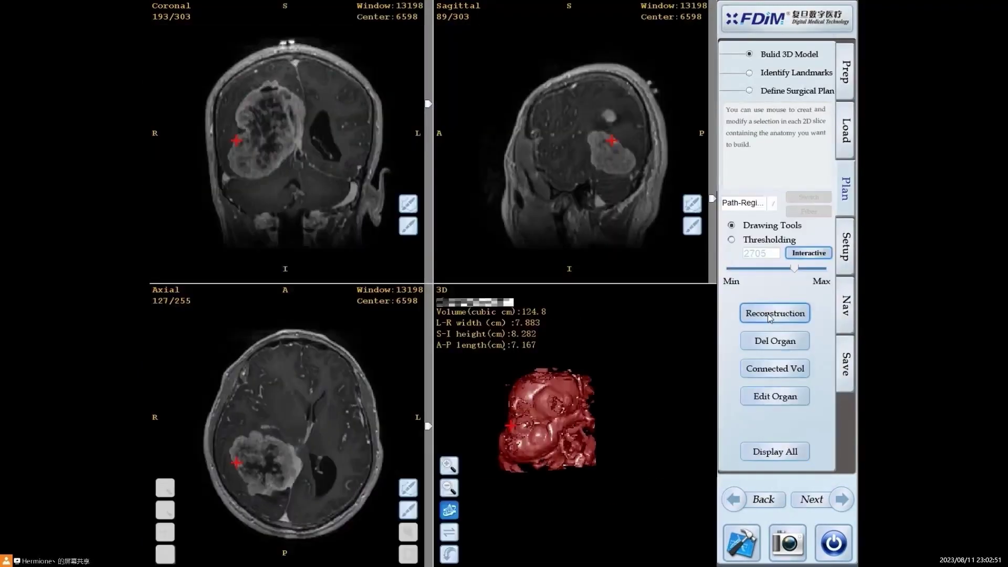
{"action": "left_click", "coordinate": [769, 315]}
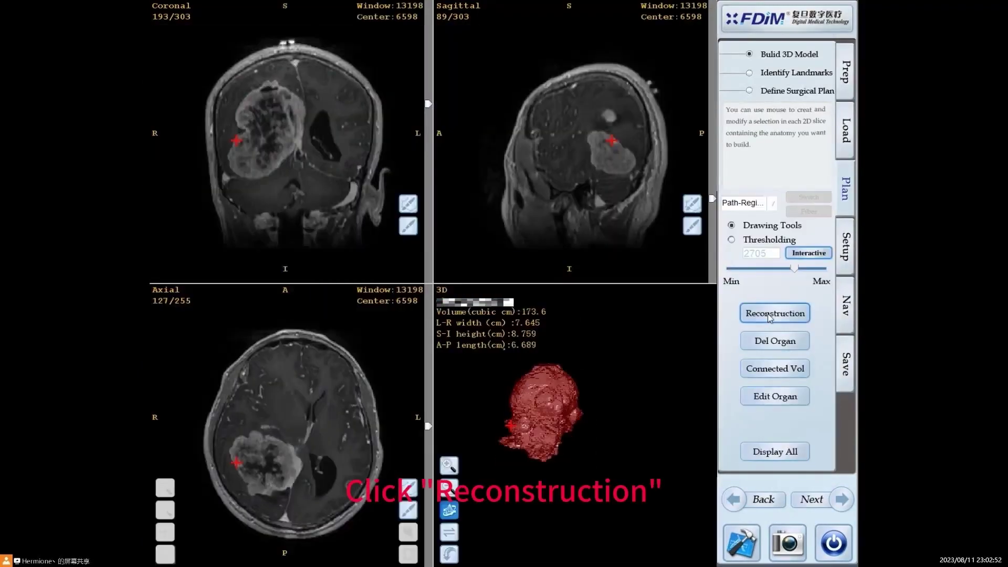
{"action": "left_click_drag", "start_coordinate": [554, 417], "coordinate": [627, 407]}
{"action": "left_click", "coordinate": [769, 395]}
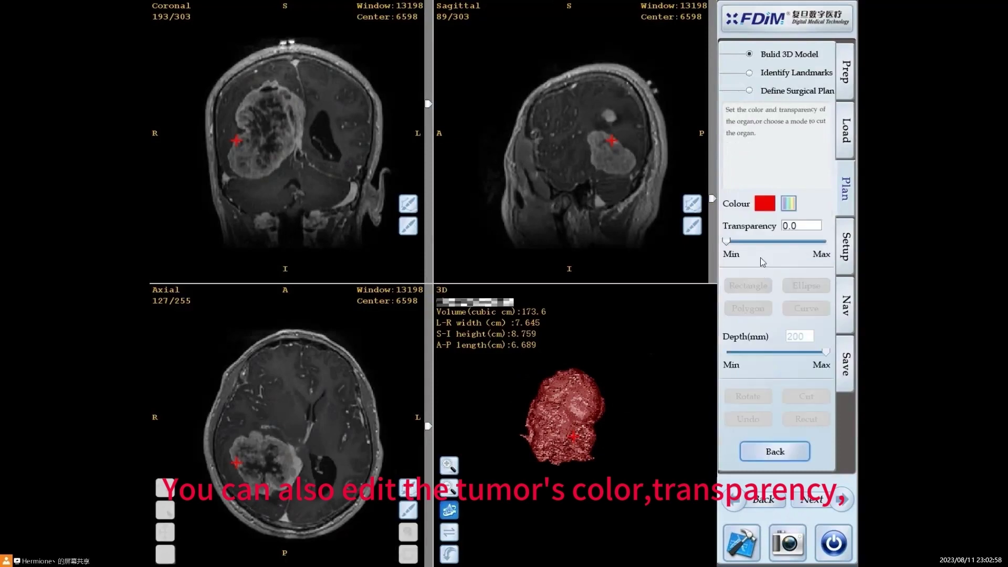
Step: Recolour the tumour model purple and rotate the view to see it inside the head skin
{"action": "mouse_move", "coordinate": [726, 241]}
{"action": "left_mouse_down"}
{"action": "mouse_move", "coordinate": [740, 241]}
{"action": "mouse_move", "coordinate": [726, 242]}
{"action": "left_mouse_up"}
{"action": "left_click", "coordinate": [787, 204]}
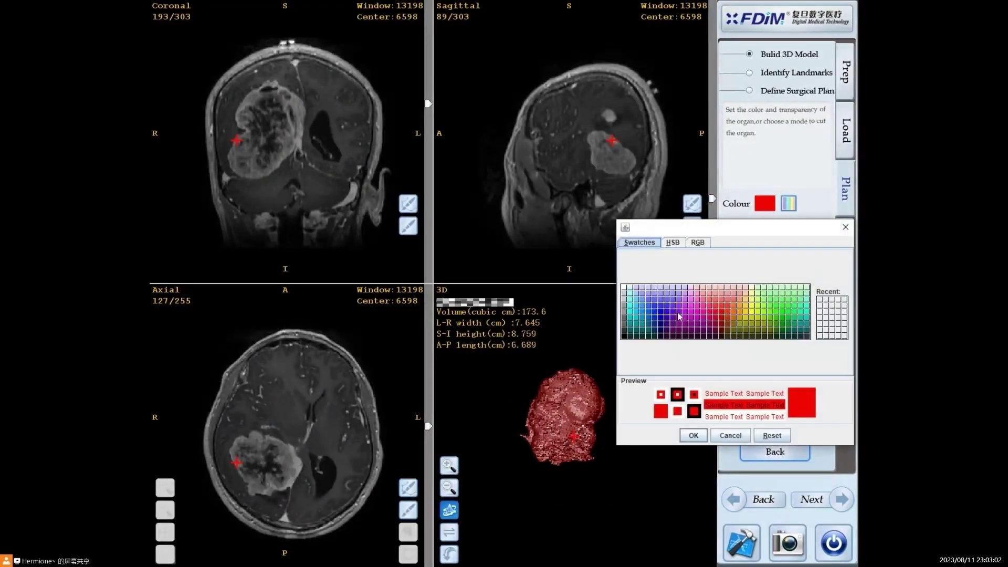
{"action": "left_click", "coordinate": [670, 311]}
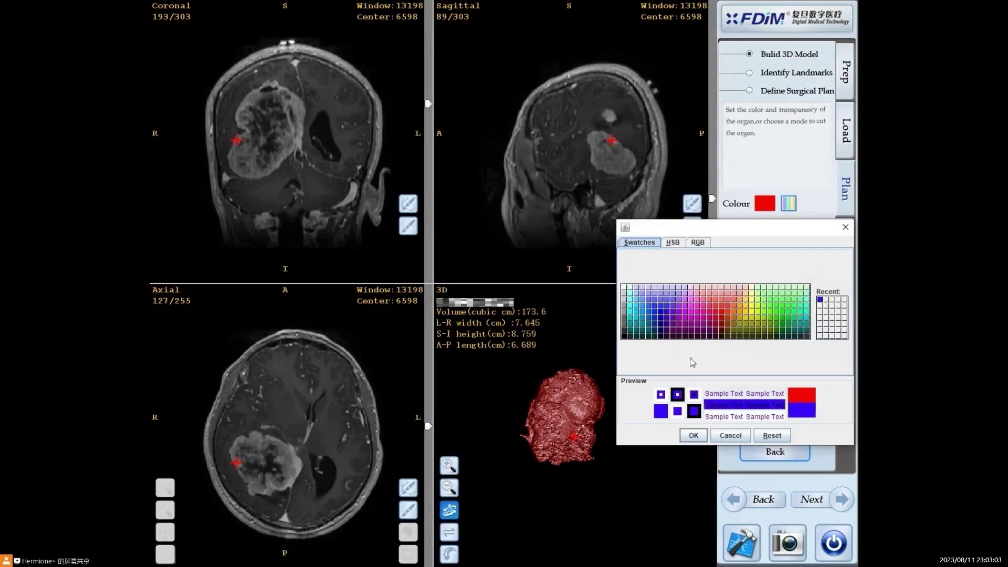
{"action": "left_click", "coordinate": [693, 435]}
{"action": "left_click", "coordinate": [779, 451]}
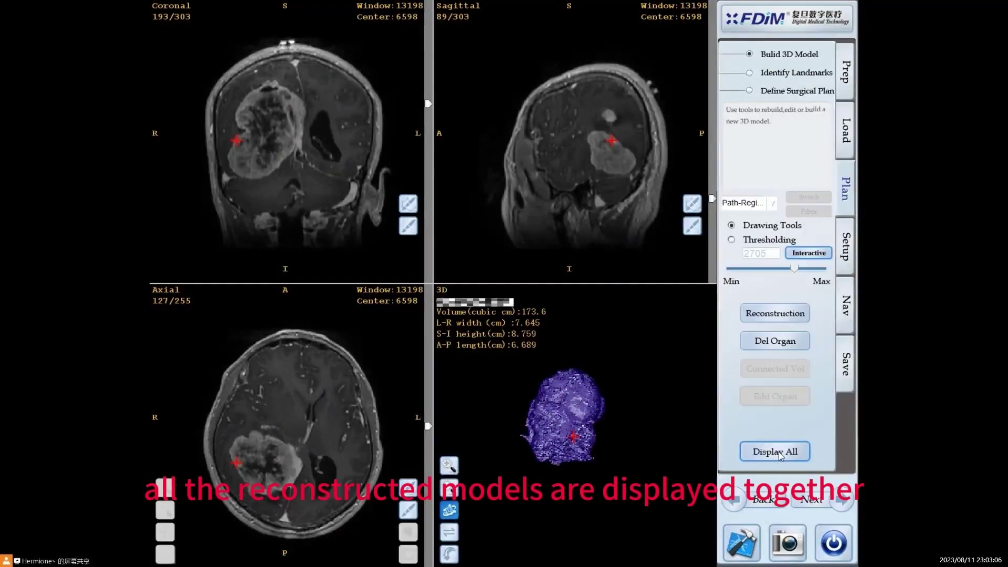
{"action": "left_click_drag", "start_coordinate": [590, 427], "coordinate": [608, 364]}
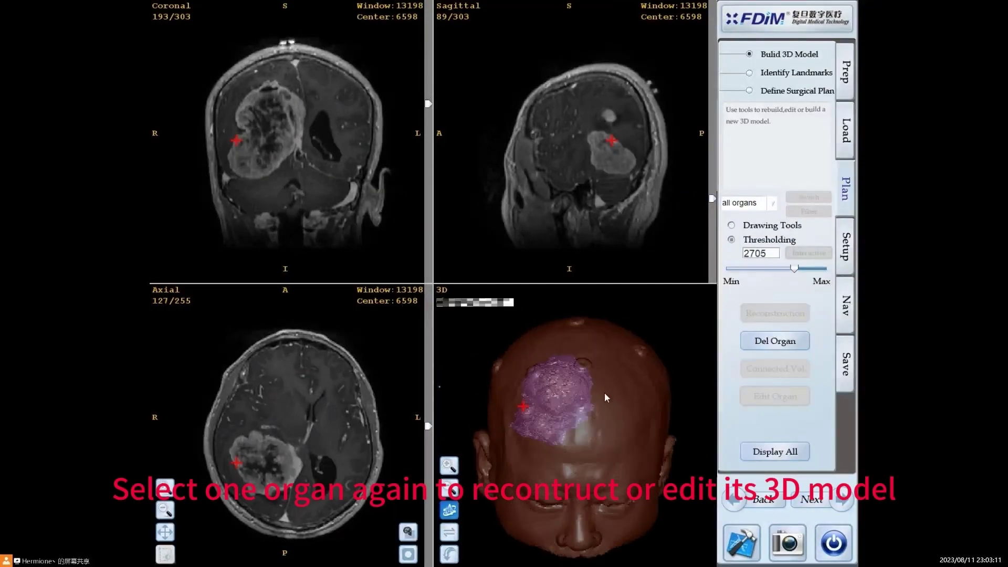